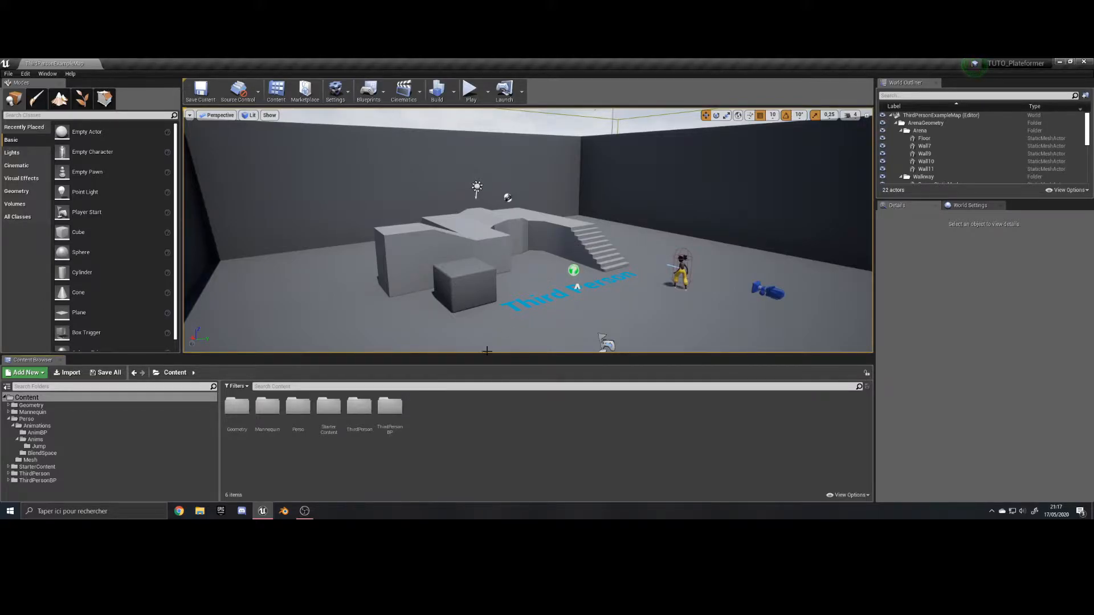
Create a new folder named Levels in the Content folder and open it.
{"action": "right_click", "coordinate": [443, 406]}
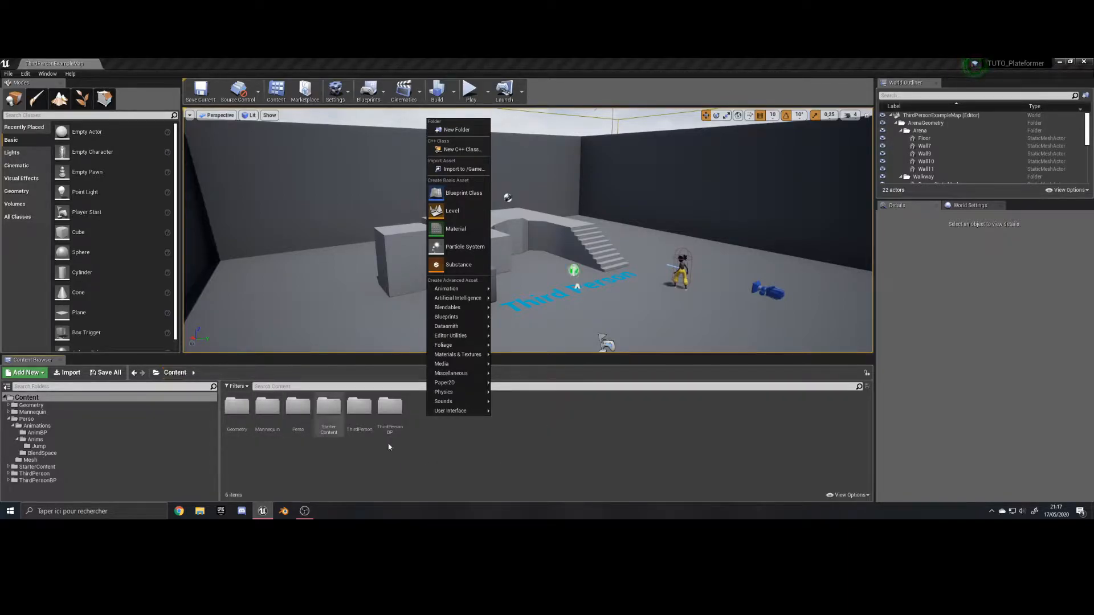
{"action": "left_click", "coordinate": [451, 130]}
{"action": "type", "text": "Levels"}
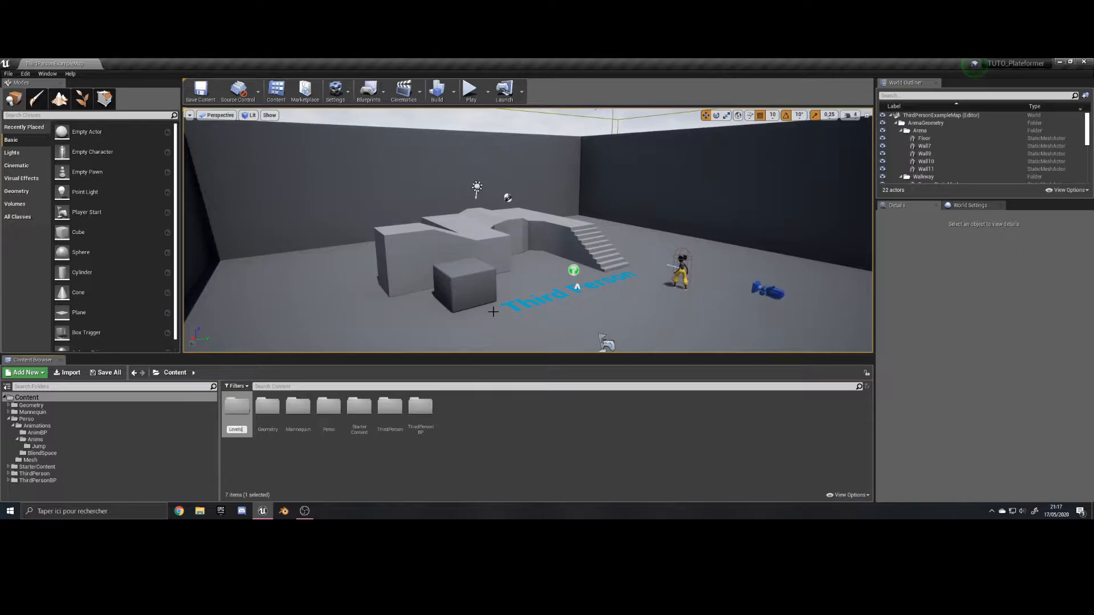
{"action": "key", "text": "Return"}
{"action": "key", "text": "Return"}
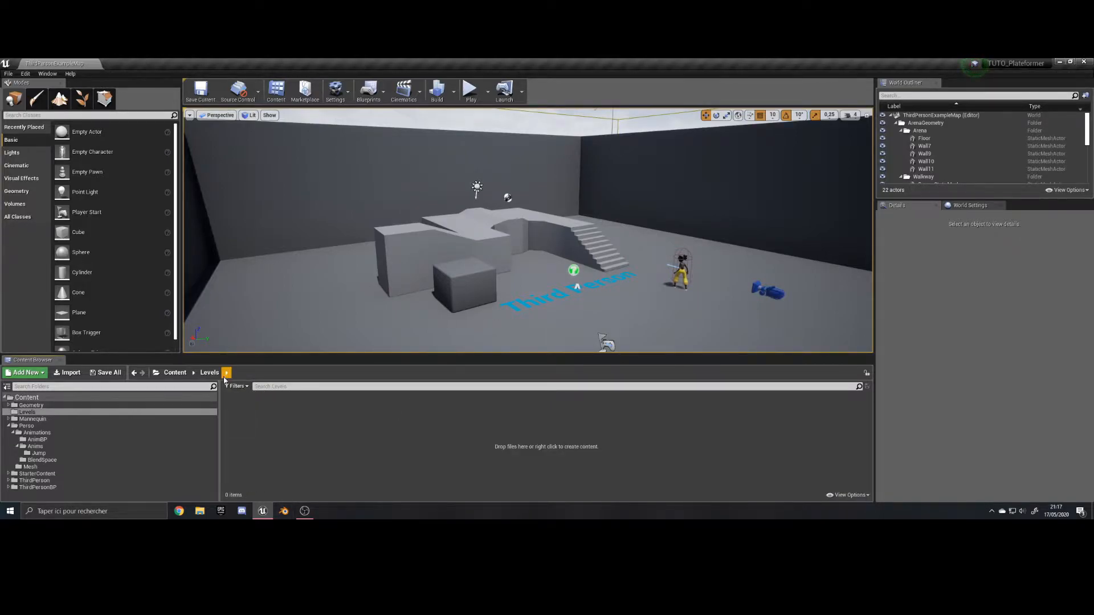
Create a new level asset named Level1 in the Levels folder.
{"action": "right_click", "coordinate": [236, 417]}
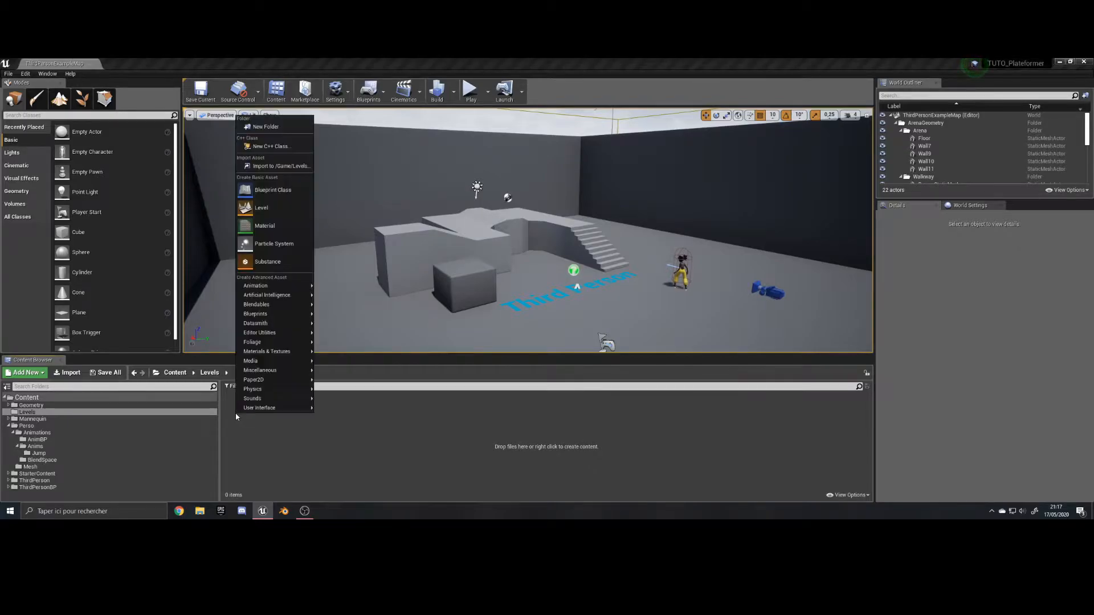
{"action": "left_click", "coordinate": [265, 210]}
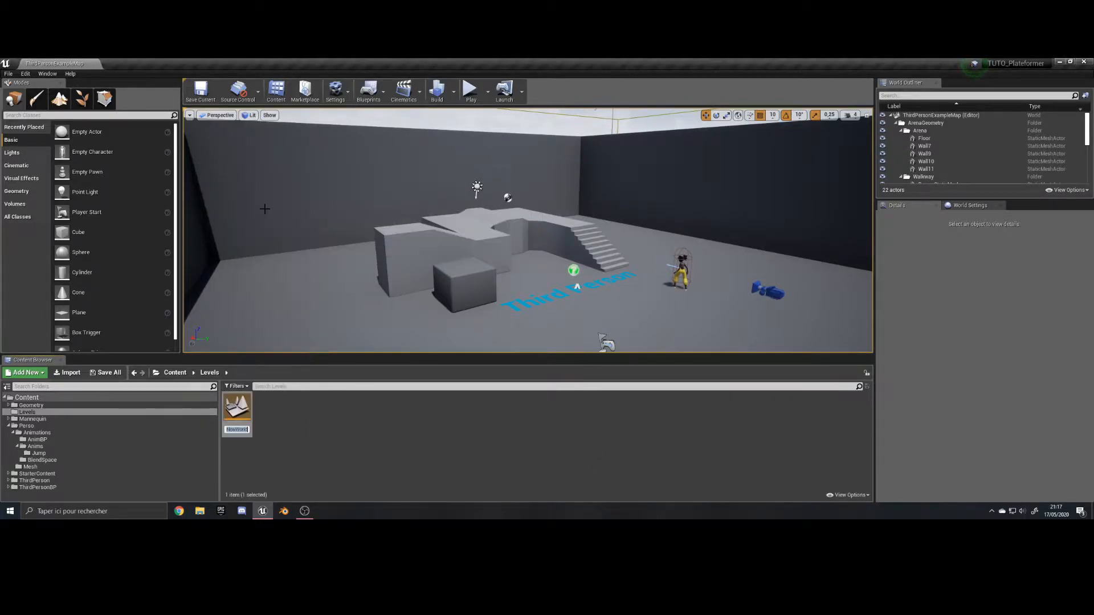
{"action": "type", "text": "Level1"}
{"action": "key", "text": "Return"}
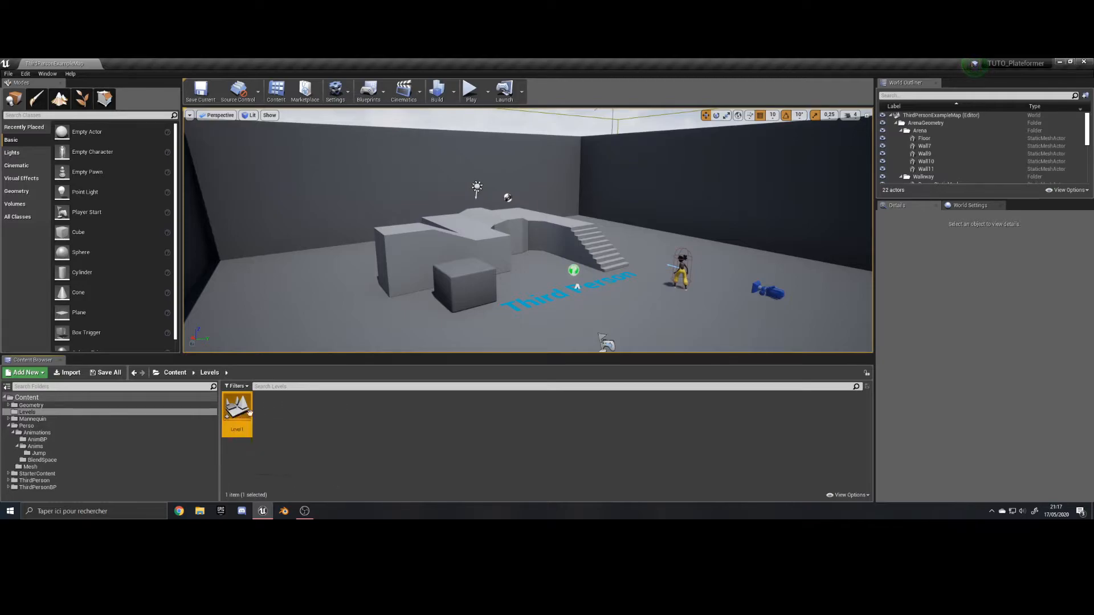
Open Level1 for editing, saving the selected level content when asked.
{"action": "double_click", "coordinate": [229, 418]}
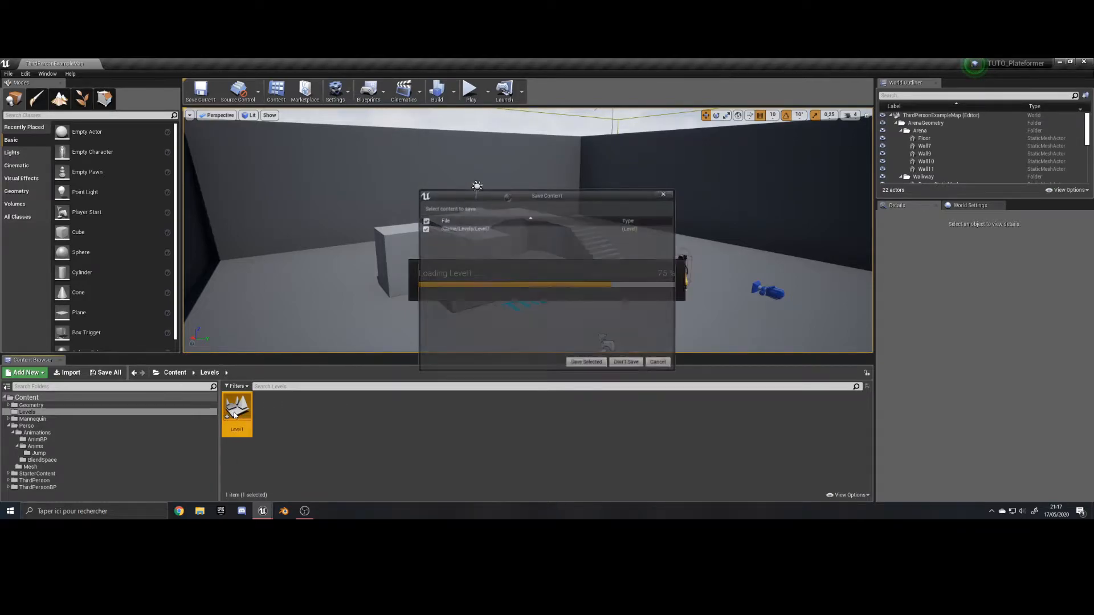
{"action": "left_click", "coordinate": [585, 363]}
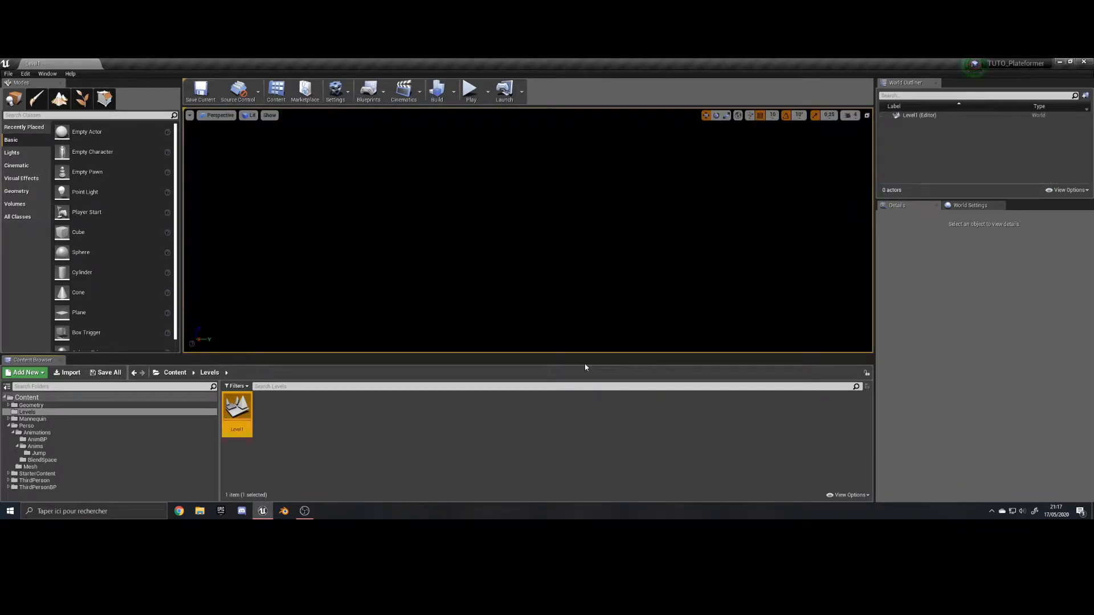
{"action": "right_click_drag", "start_coordinate": [573, 242], "coordinate": [575, 251]}
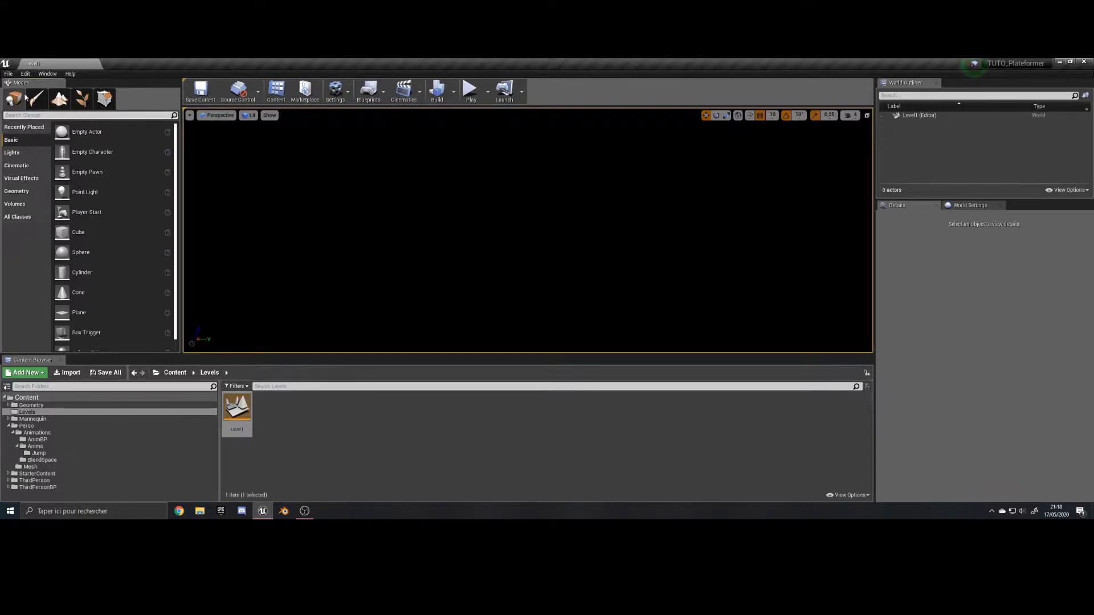
Find the BP_Sky_Sphere actor among the placeable classes and place it in the empty level.
{"action": "left_click", "coordinate": [29, 115]}
{"action": "type", "text": "bp_"}
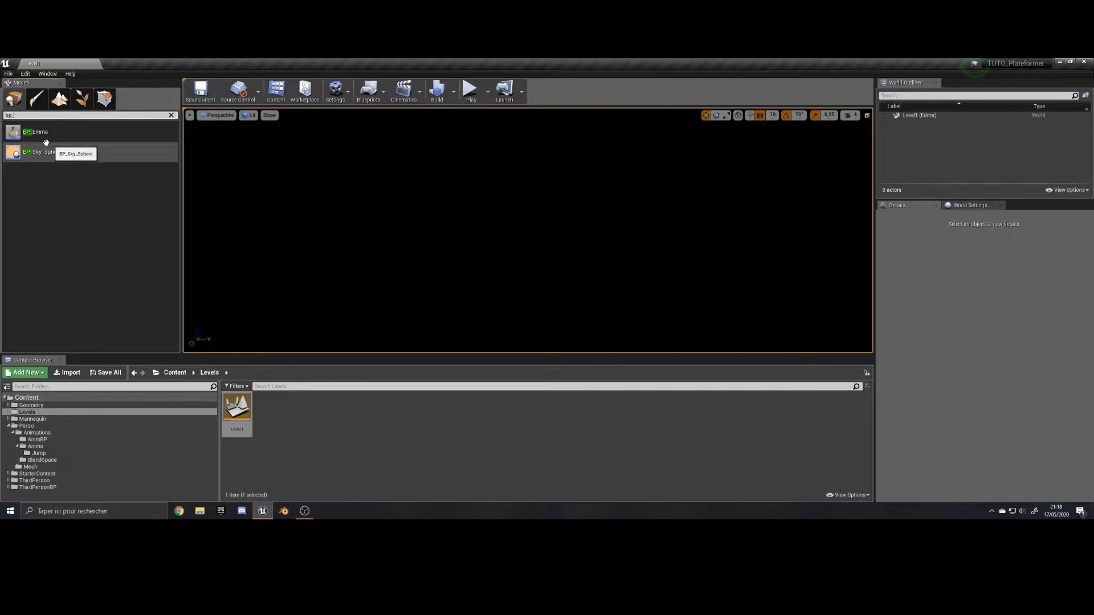
{"action": "left_click_drag", "start_coordinate": [44, 152], "coordinate": [497, 215]}
{"action": "right_click_drag", "start_coordinate": [537, 237], "coordinate": [701, 234]}
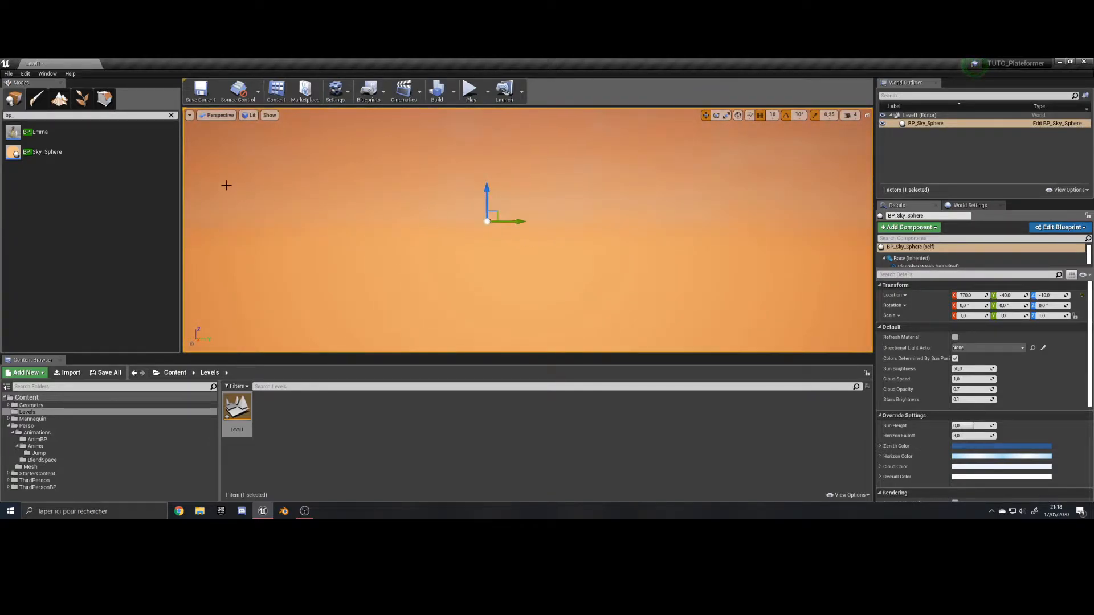
Find the Directional Light among the placeable classes and place it in the level above the sky sphere's origin.
{"action": "left_click", "coordinate": [171, 115]}
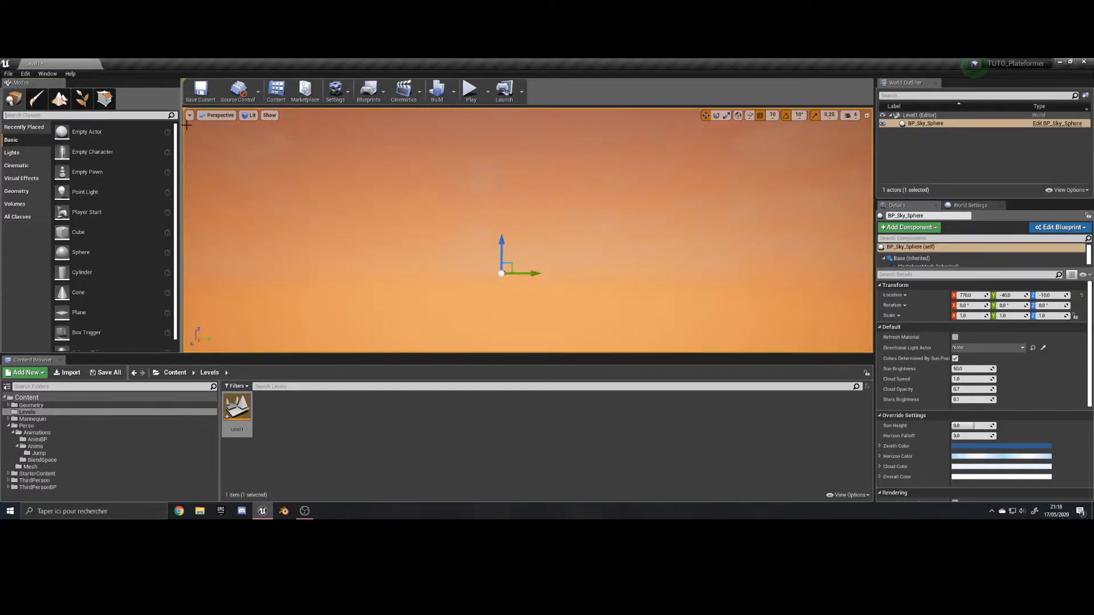
{"action": "type", "text": "dire"}
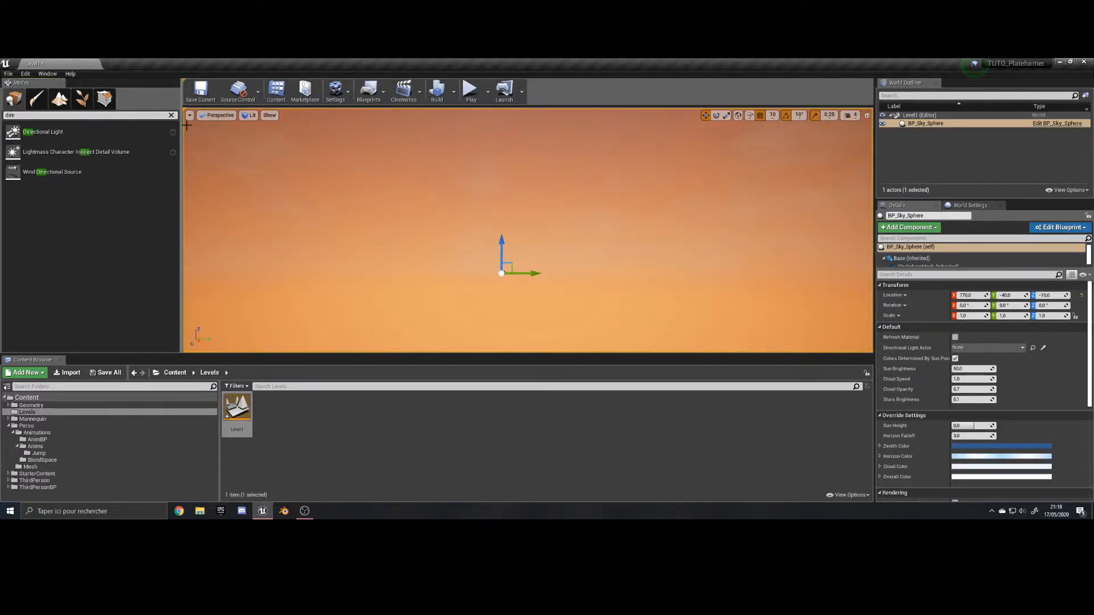
{"action": "left_click_drag", "start_coordinate": [42, 132], "coordinate": [571, 194]}
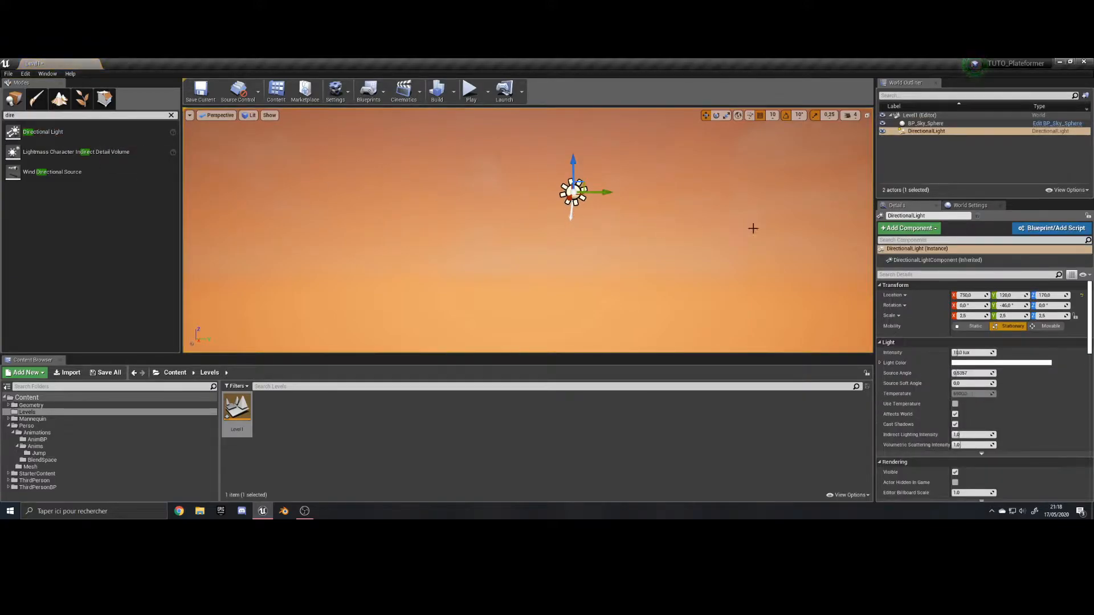
Assign the DirectionalLight as the Directional Light Actor of BP_Sky_Sphere.
{"action": "left_click", "coordinate": [925, 124]}
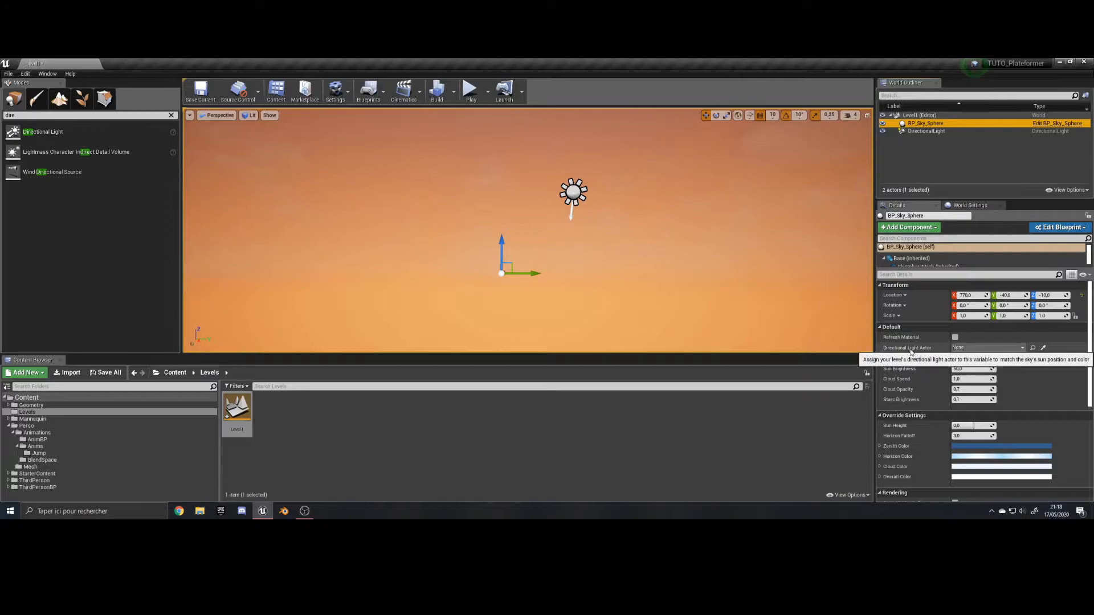
{"action": "left_click", "coordinate": [988, 348]}
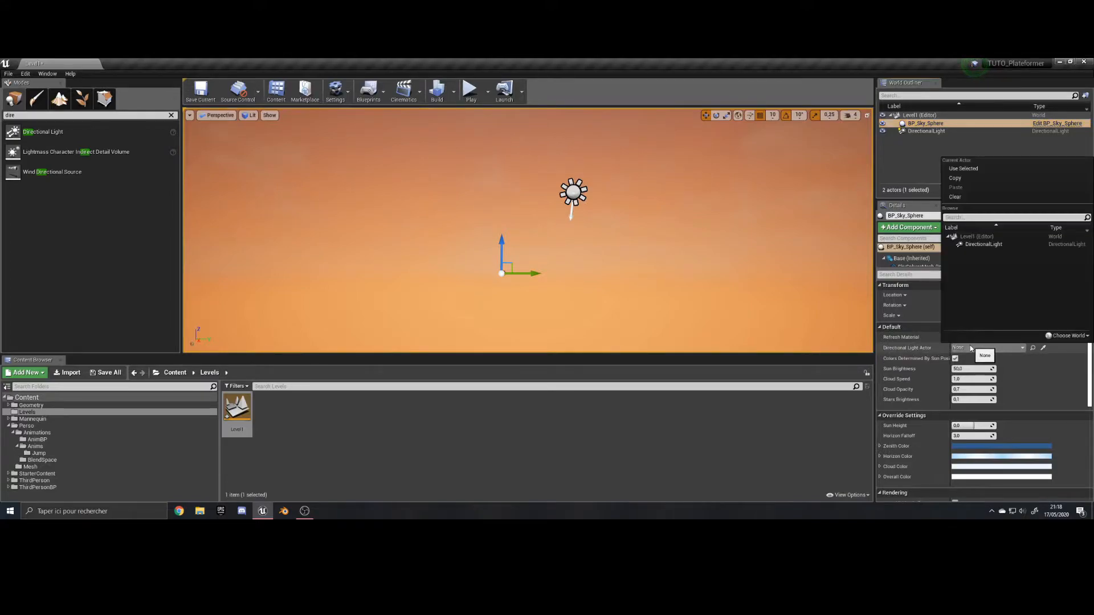
{"action": "left_click", "coordinate": [973, 248]}
Look around the level to examine the sky, the clouds and the sun's position.
{"action": "mouse_move", "coordinate": [633, 266]}
{"action": "right_mouse_down"}
{"action": "mouse_move", "coordinate": [633, 211]}
{"action": "mouse_move", "coordinate": [627, 262]}
{"action": "right_mouse_up"}
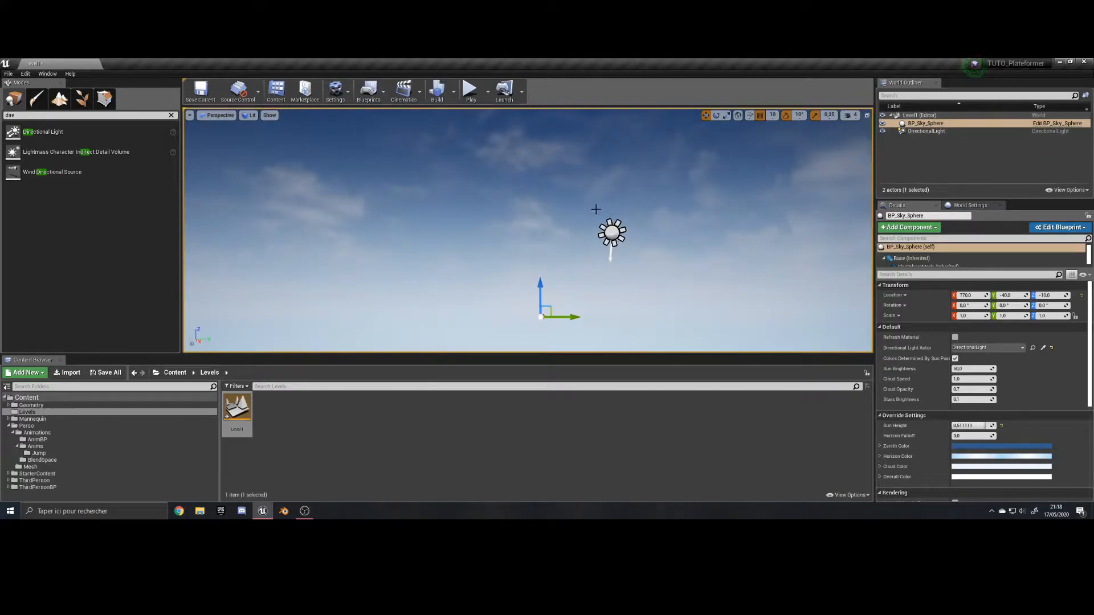
{"action": "right_click_drag", "start_coordinate": [596, 209], "coordinate": [595, 165]}
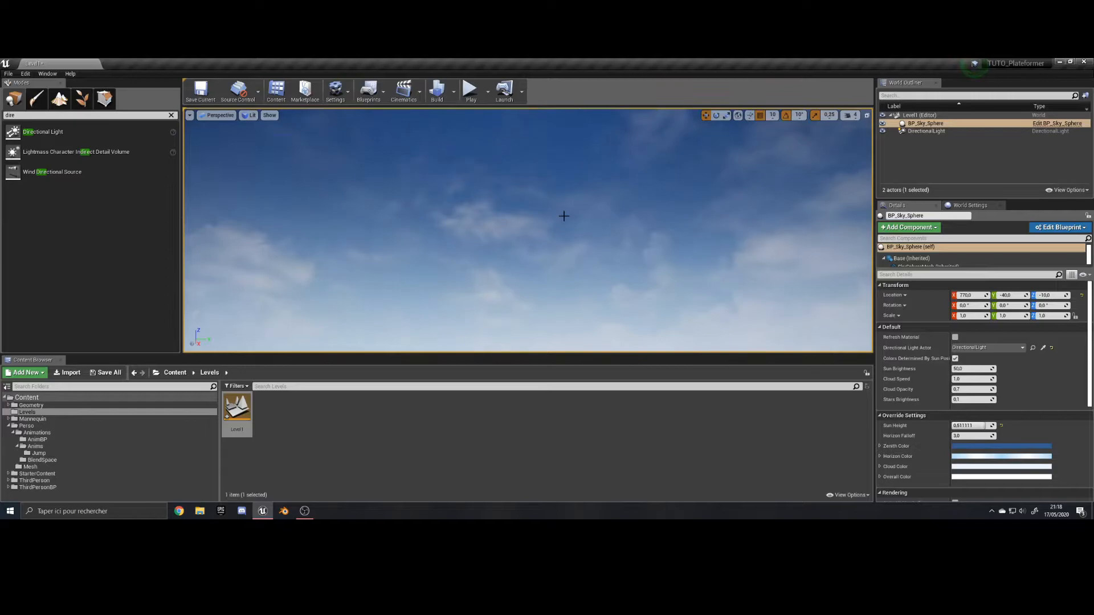
{"action": "scroll", "coordinate": [564, 216], "scroll_direction": "down", "scroll_amount": 2}
{"action": "right_click_drag", "start_coordinate": [467, 216], "coordinate": [592, 246]}
{"action": "right_click_drag", "start_coordinate": [504, 246], "coordinate": [504, 219]}
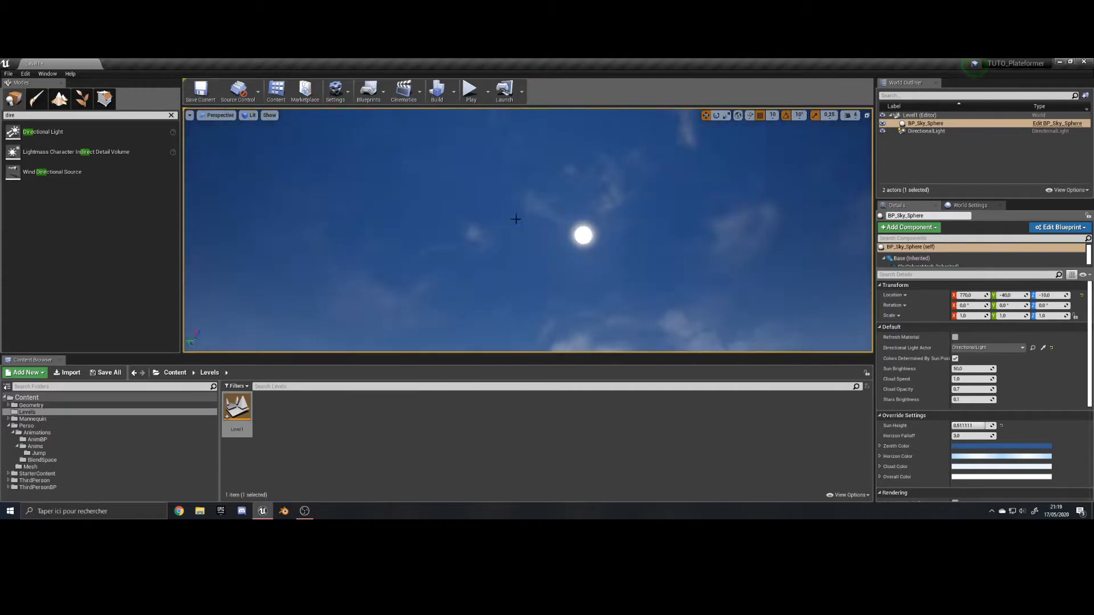
{"action": "scroll", "coordinate": [577, 223], "scroll_direction": "down", "scroll_amount": 3}
{"action": "scroll", "coordinate": [577, 223], "scroll_direction": "up", "scroll_amount": 3}
{"action": "mouse_move", "coordinate": [577, 223]}
{"action": "right_mouse_down"}
{"action": "mouse_move", "coordinate": [658, 267]}
{"action": "mouse_move", "coordinate": [579, 220]}
{"action": "mouse_move", "coordinate": [557, 223]}
{"action": "right_mouse_up"}
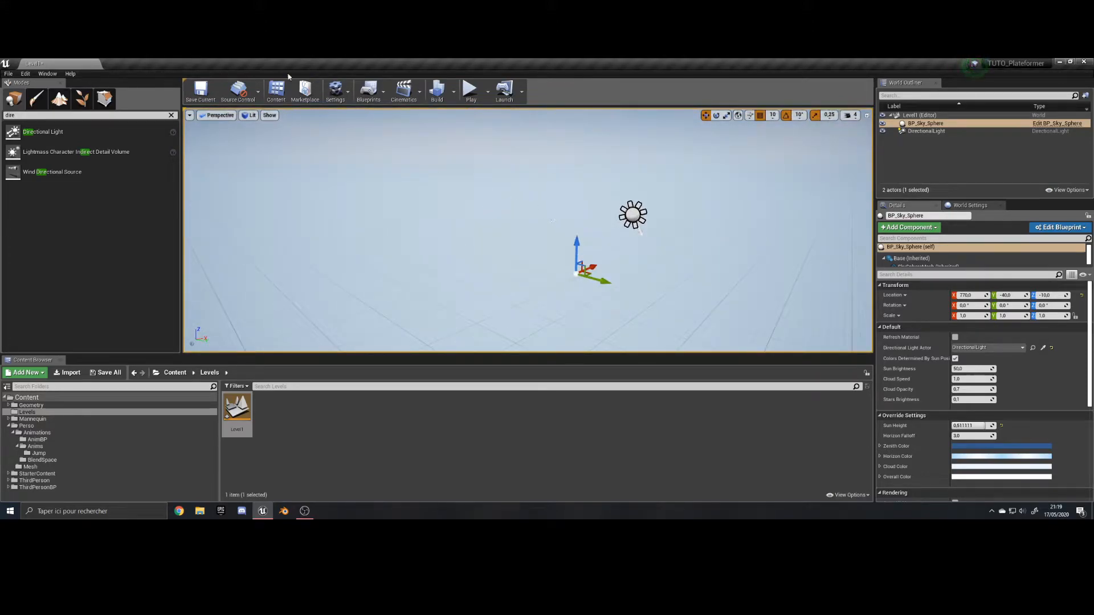
Create a new landscape with a section size of 7x7 Quads, then return to actor placement mode.
{"action": "left_click", "coordinate": [171, 115]}
{"action": "right_click_drag", "start_coordinate": [703, 242], "coordinate": [758, 243]}
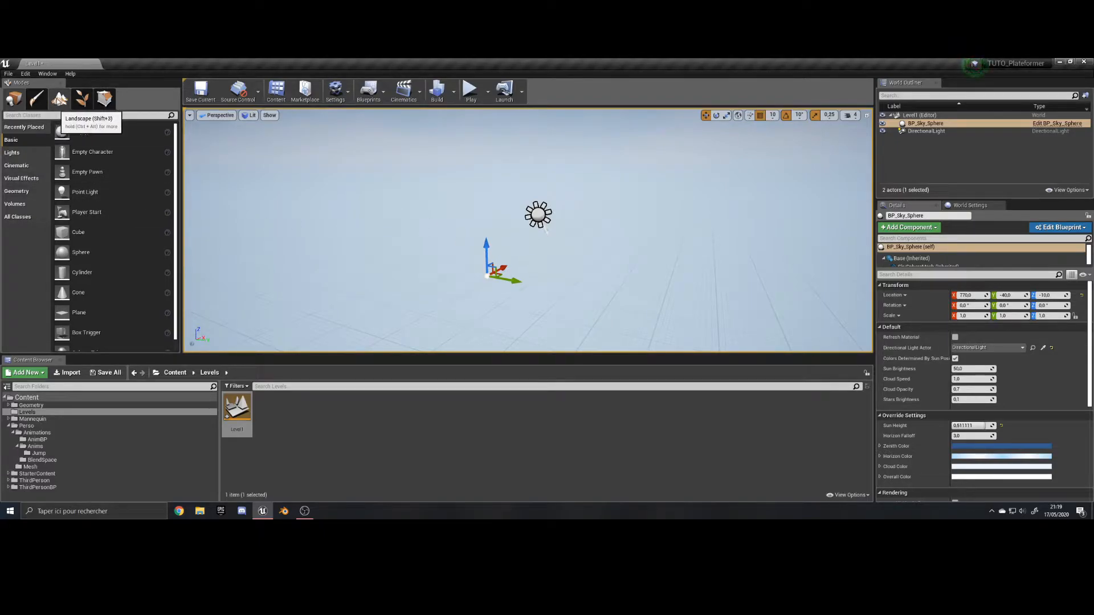
{"action": "left_click", "coordinate": [60, 101]}
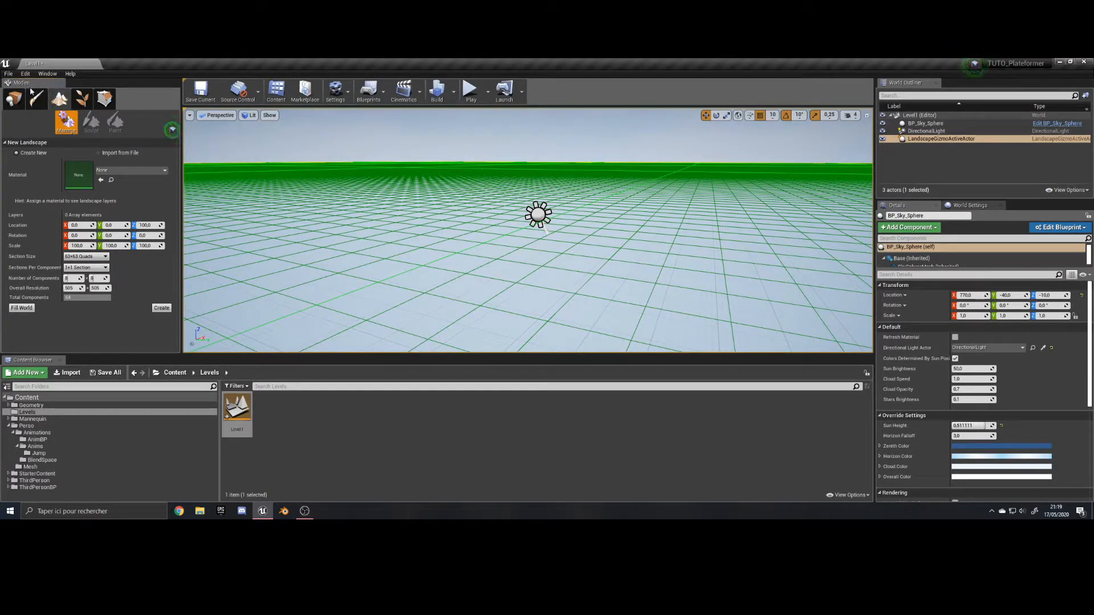
{"action": "right_click_drag", "start_coordinate": [572, 240], "coordinate": [559, 229]}
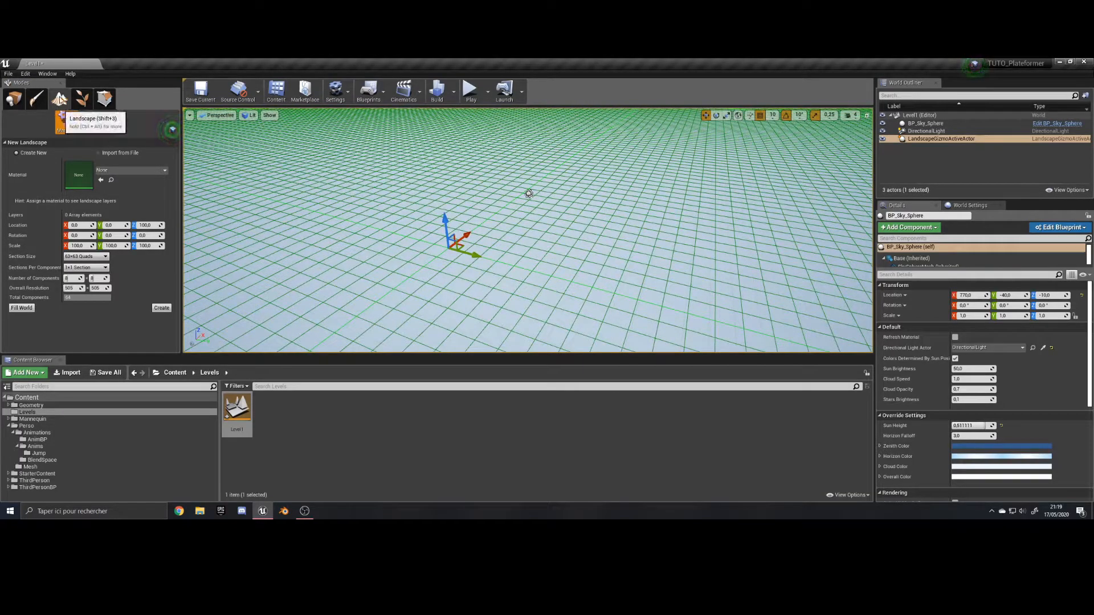
{"action": "right_click_drag", "start_coordinate": [365, 230], "coordinate": [334, 191]}
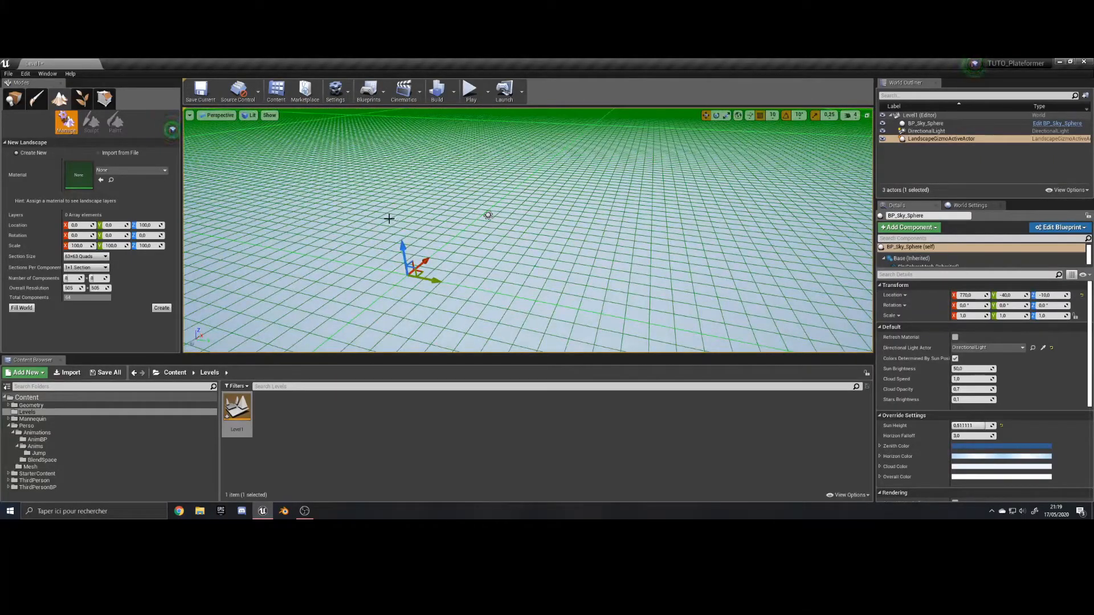
{"action": "right_click_drag", "start_coordinate": [431, 245], "coordinate": [431, 228]}
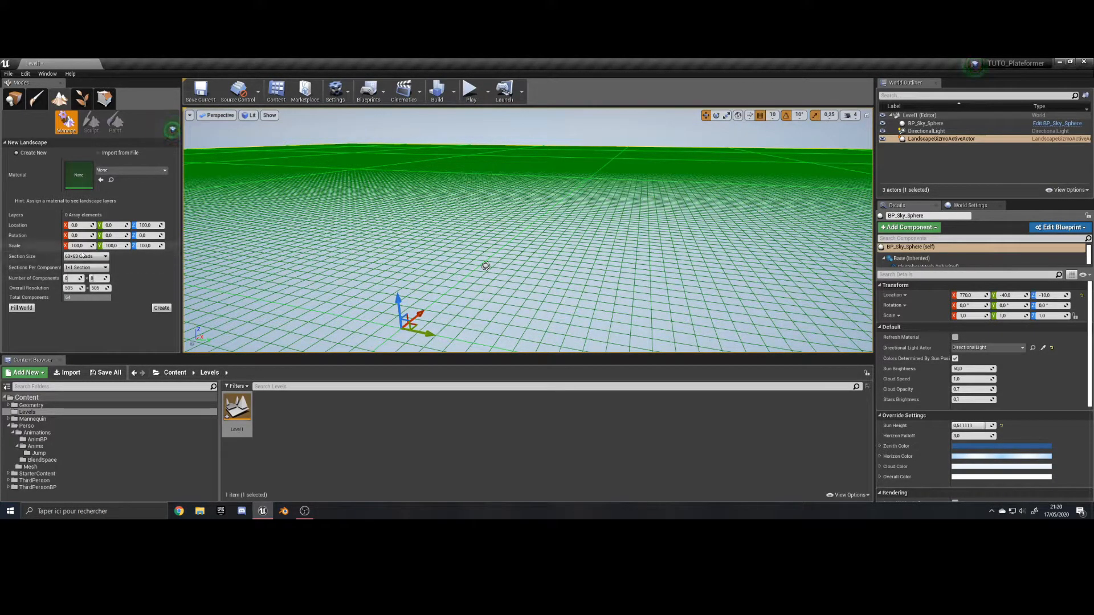
{"action": "left_click", "coordinate": [85, 257]}
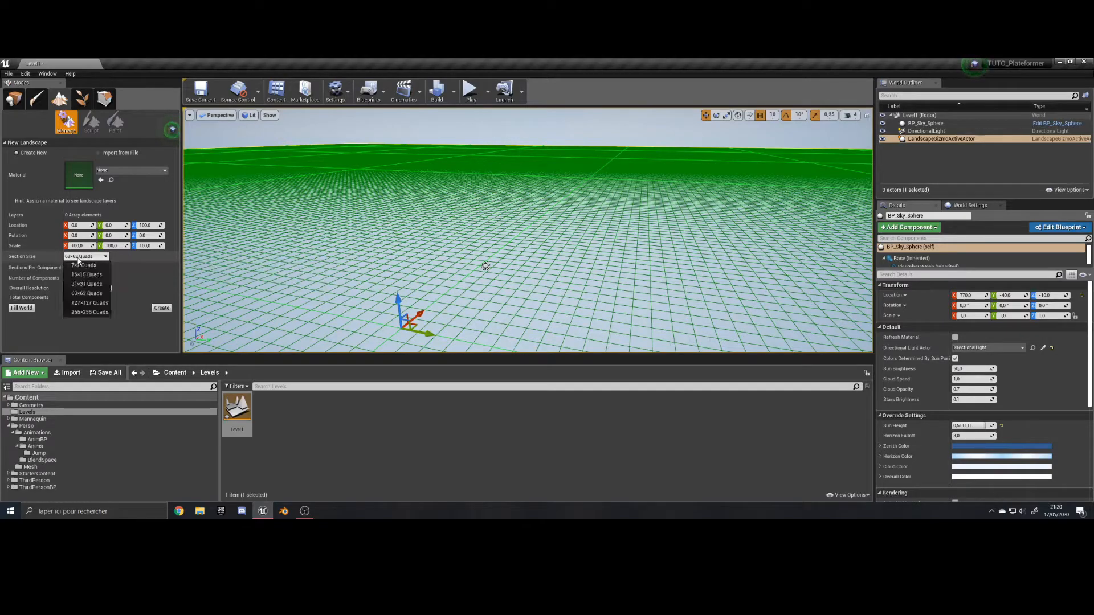
{"action": "left_click", "coordinate": [80, 267]}
{"action": "mouse_move", "coordinate": [332, 287]}
{"action": "right_mouse_down"}
{"action": "mouse_move", "coordinate": [285, 296]}
{"action": "mouse_move", "coordinate": [332, 286]}
{"action": "right_mouse_up"}
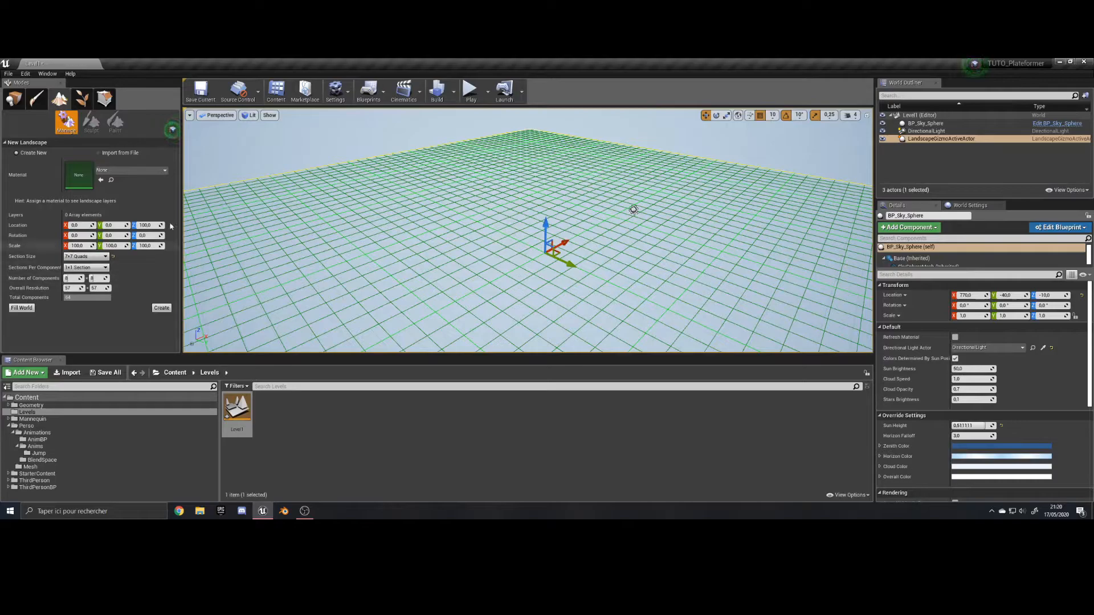
{"action": "left_click", "coordinate": [162, 309]}
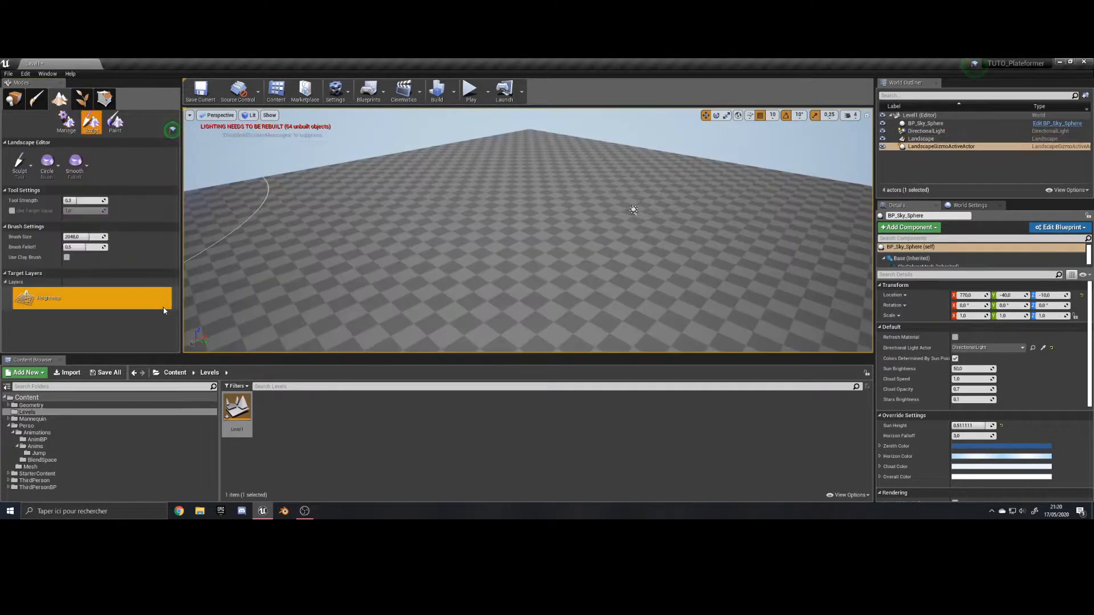
{"action": "left_click", "coordinate": [14, 100]}
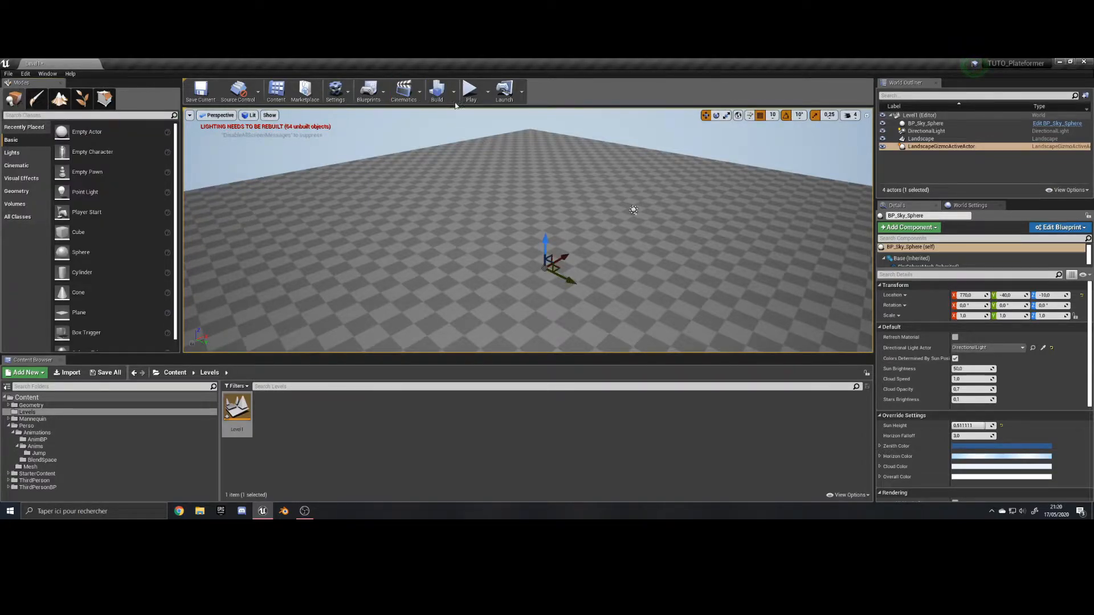
Play-test the level in the viewport, move backward briefly, and stop the session.
{"action": "mouse_move", "coordinate": [454, 179]}
{"action": "right_mouse_down"}
{"action": "mouse_move", "coordinate": [456, 216]}
{"action": "mouse_move", "coordinate": [456, 188]}
{"action": "right_mouse_up"}
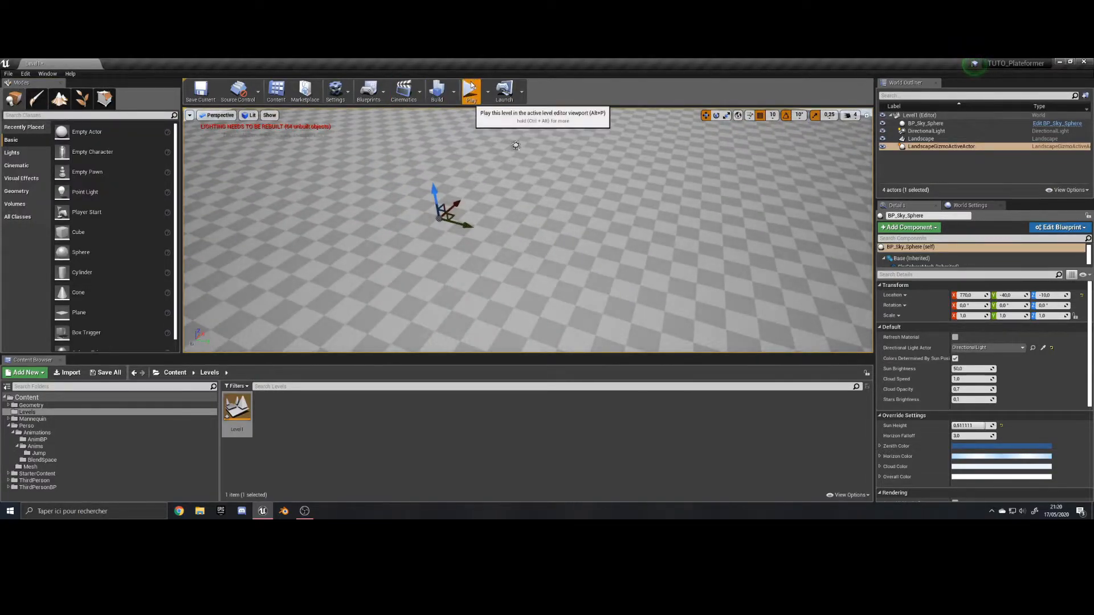
{"action": "left_click", "coordinate": [471, 90]}
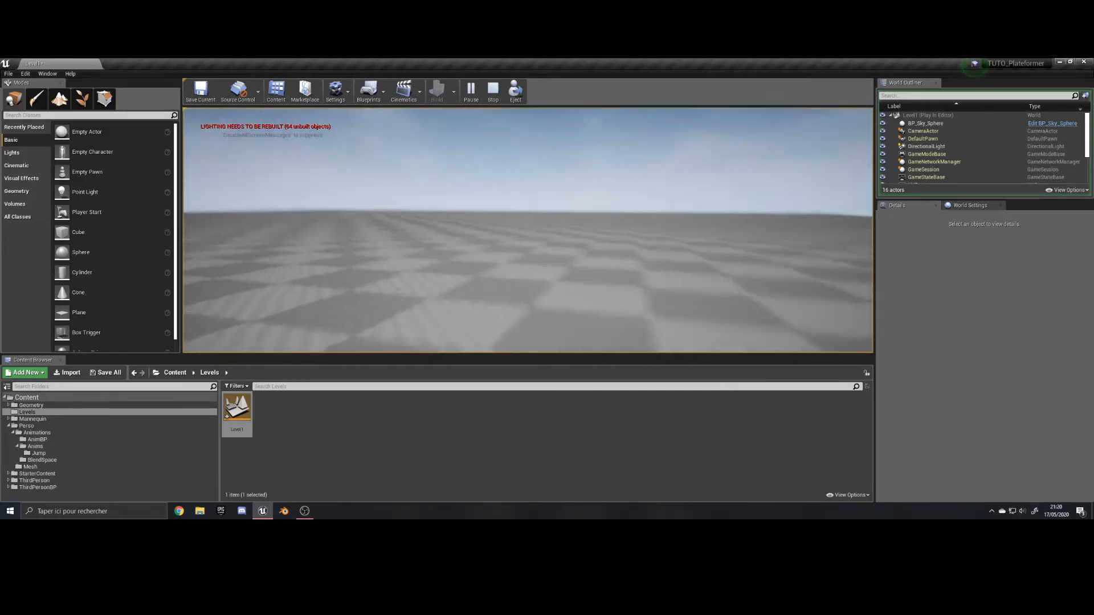
{"action": "key", "text": "s"}
{"action": "key", "text": "Escape"}
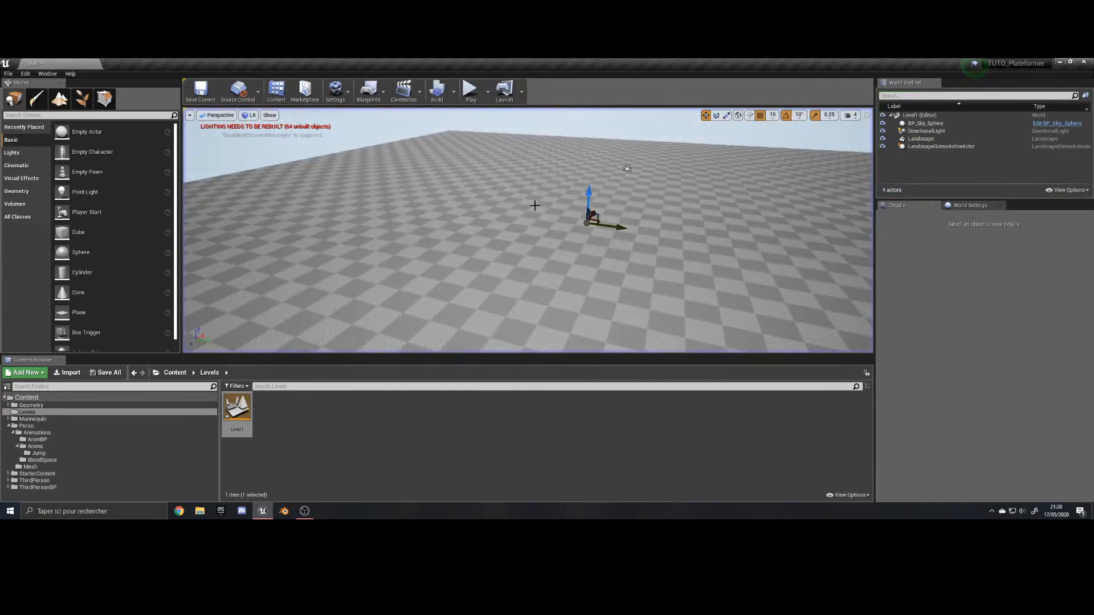
Select the landscape and examine its scale settings and overall extent in the level.
{"action": "right_click_drag", "start_coordinate": [523, 207], "coordinate": [505, 216]}
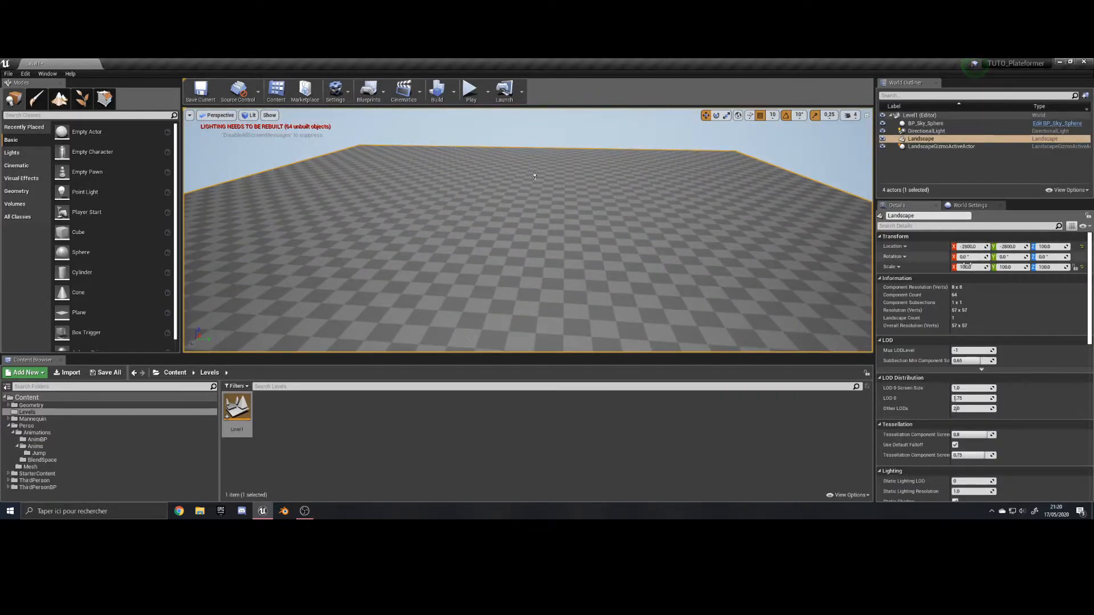
{"action": "left_click", "coordinate": [968, 266]}
{"action": "right_click_drag", "start_coordinate": [723, 222], "coordinate": [723, 222]}
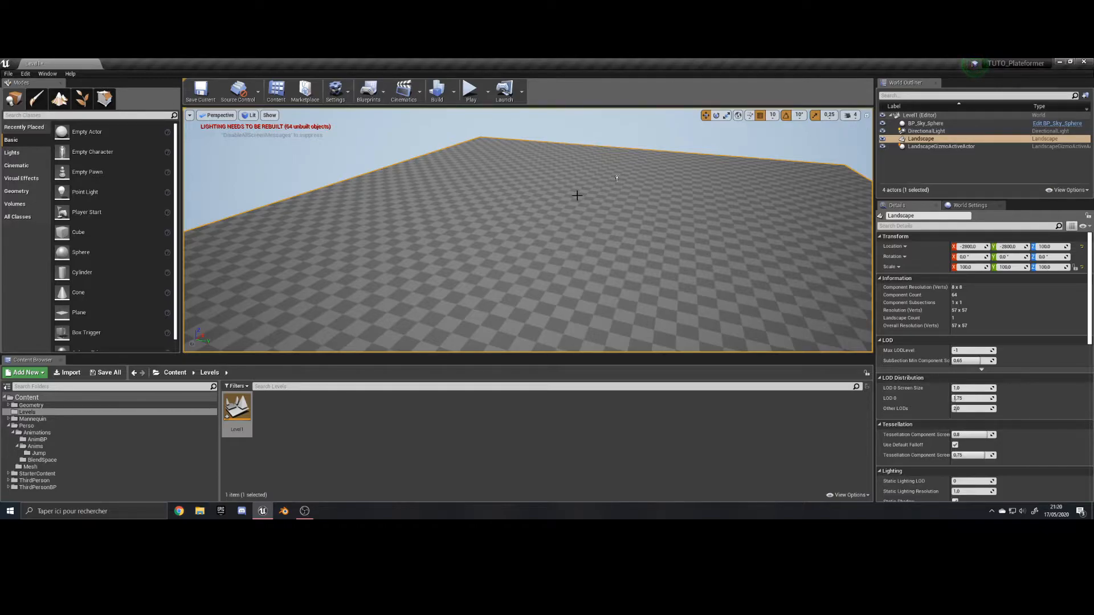
{"action": "right_click_drag", "start_coordinate": [496, 218], "coordinate": [502, 235]}
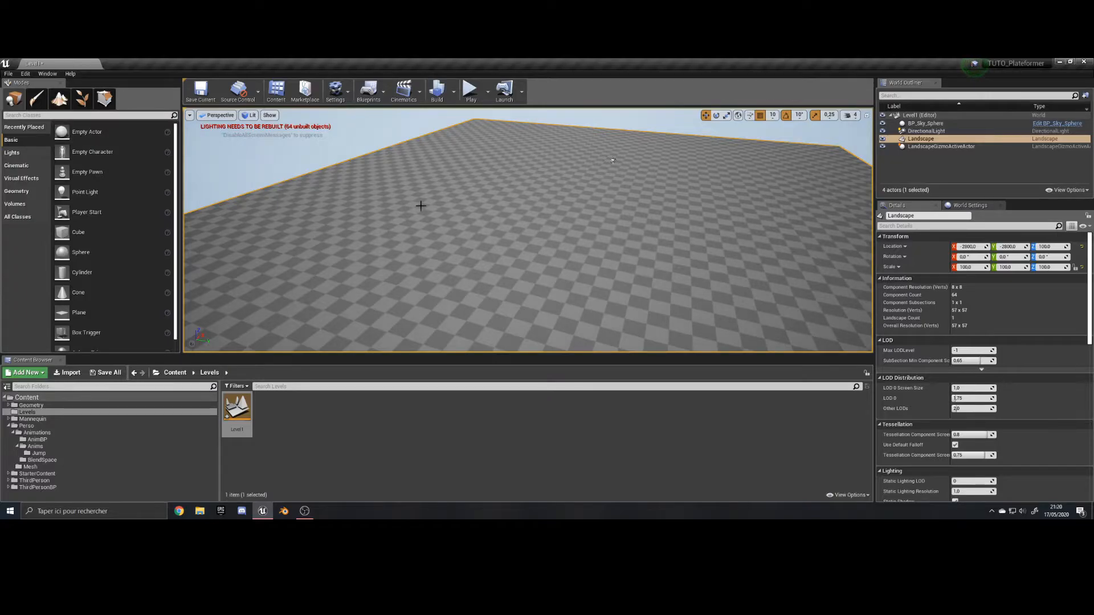
Place a Player Start on the landscape near one of its corners as the character's spawn point.
{"action": "right_click_drag", "start_coordinate": [613, 160], "coordinate": [563, 165]}
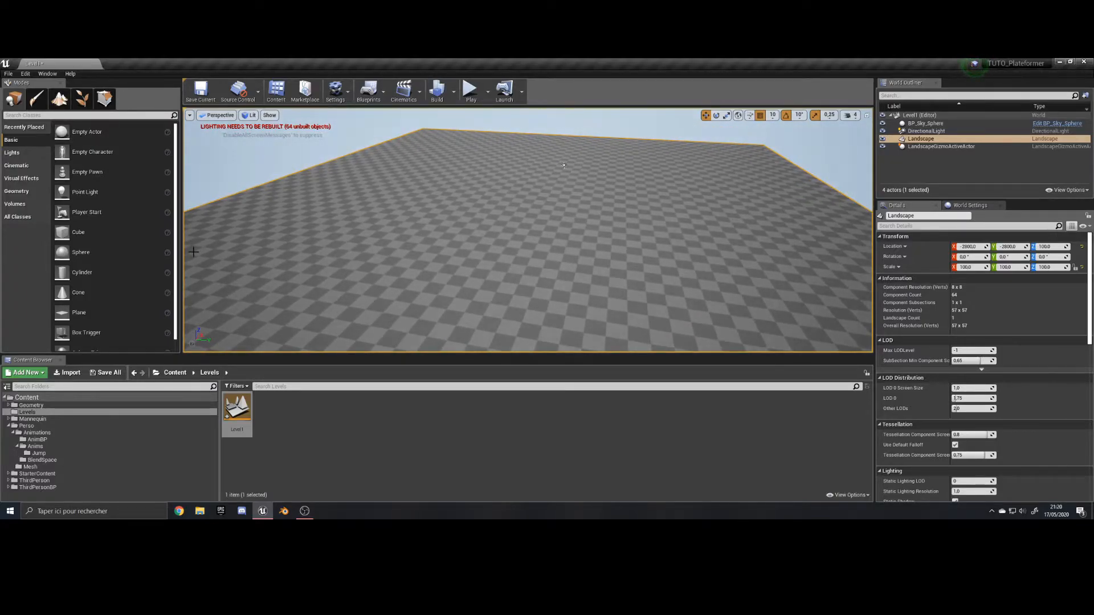
{"action": "right_click_drag", "start_coordinate": [363, 259], "coordinate": [359, 254]}
{"action": "scroll", "coordinate": [444, 246], "scroll_direction": "down", "scroll_amount": 4}
{"action": "right_click_drag", "start_coordinate": [444, 254], "coordinate": [449, 235]}
{"action": "scroll", "coordinate": [444, 246], "scroll_direction": "up", "scroll_amount": 4}
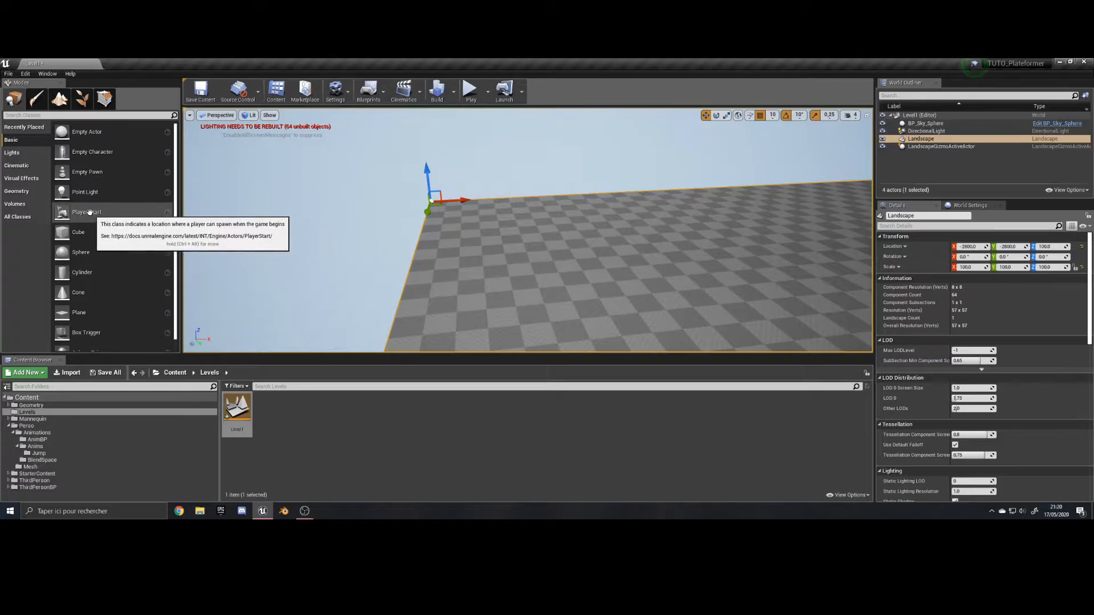
{"action": "left_click_drag", "start_coordinate": [87, 212], "coordinate": [465, 234]}
{"action": "right_click_drag", "start_coordinate": [458, 273], "coordinate": [538, 274]}
{"action": "scroll", "coordinate": [399, 267], "scroll_direction": "down", "scroll_amount": 4}
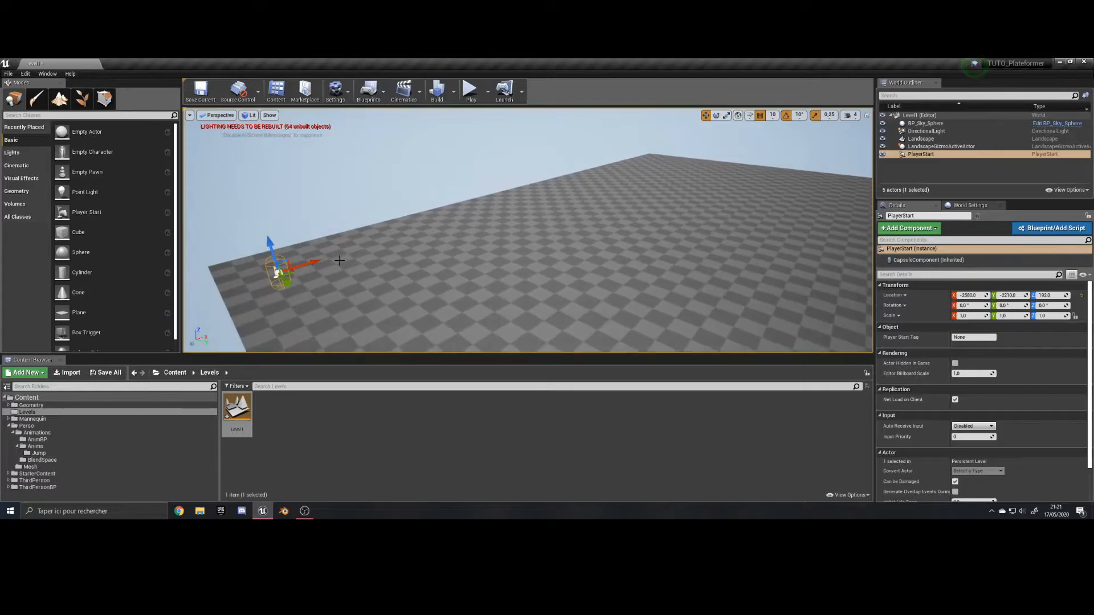
{"action": "right_click_drag", "start_coordinate": [340, 261], "coordinate": [296, 288]}
{"action": "mouse_move", "coordinate": [321, 245]}
{"action": "right_mouse_down"}
{"action": "mouse_move", "coordinate": [410, 220]}
{"action": "mouse_move", "coordinate": [334, 262]}
{"action": "right_mouse_up"}
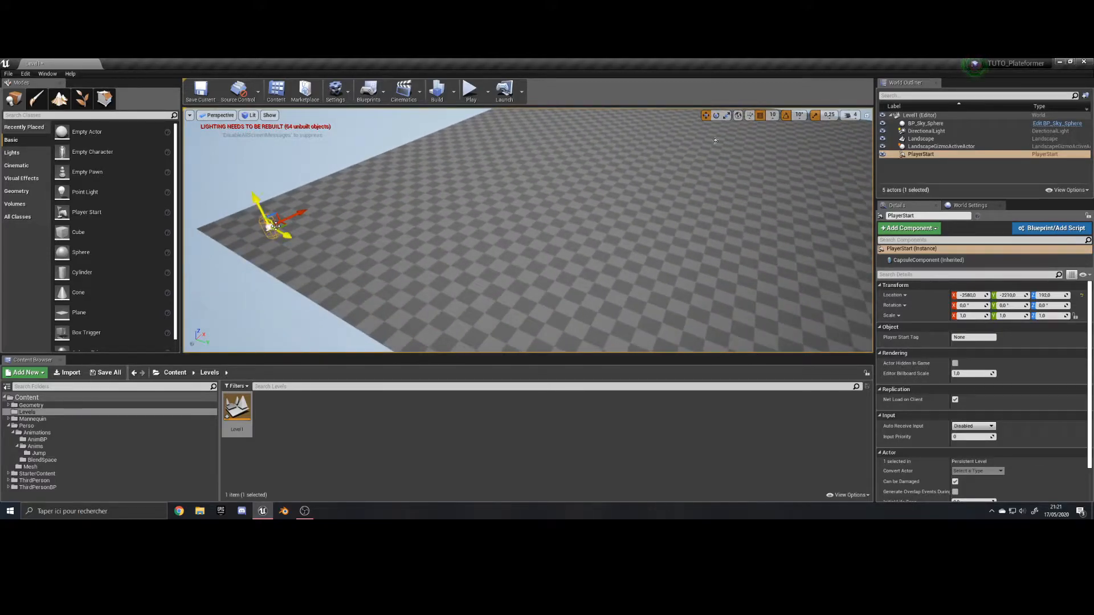
Place a temporary cube near the opposite corner of the landscape and delete it.
{"action": "right_click_drag", "start_coordinate": [715, 141], "coordinate": [829, 177]}
{"action": "left_click_drag", "start_coordinate": [74, 232], "coordinate": [826, 158]}
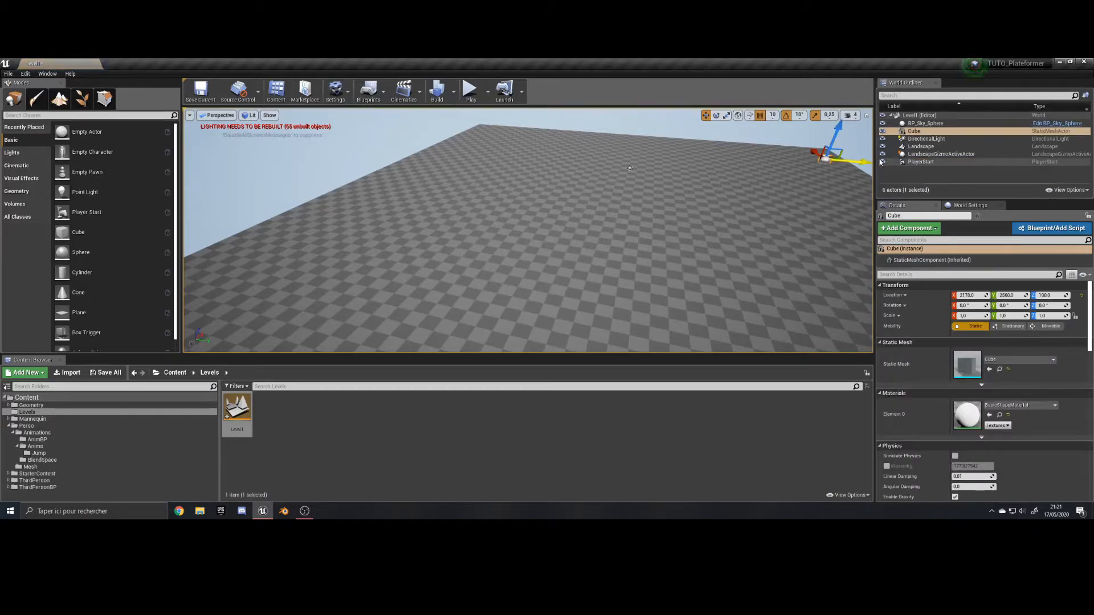
{"action": "key", "text": "Delete"}
Set the GameMode Override to GM_Emma in the level's World Settings.
{"action": "right_click_drag", "start_coordinate": [573, 166], "coordinate": [440, 203]}
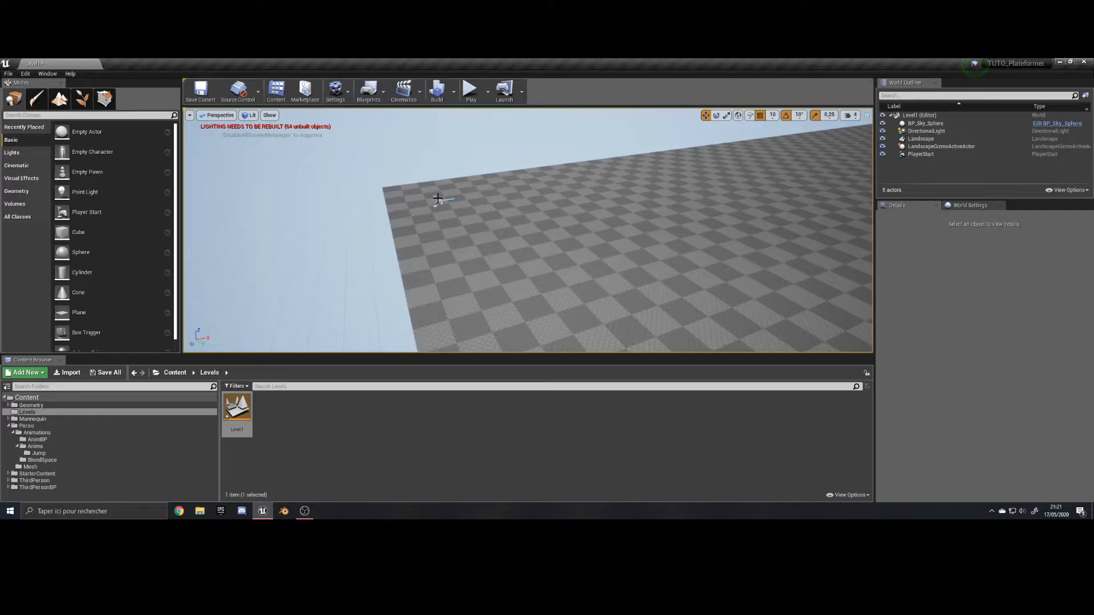
{"action": "left_click", "coordinate": [439, 201]}
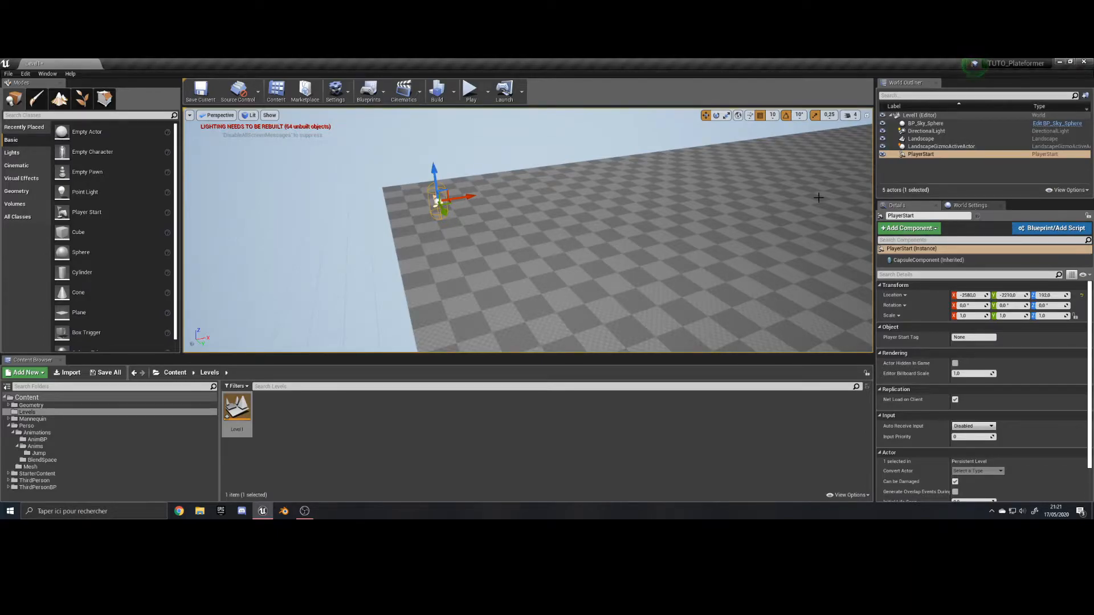
{"action": "left_click", "coordinate": [970, 206]}
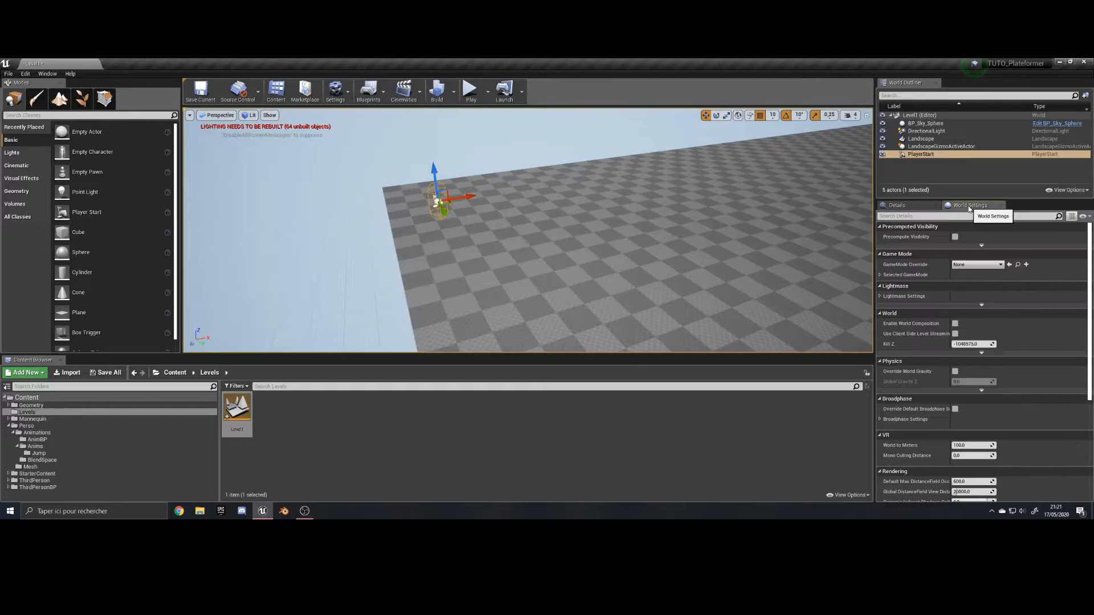
{"action": "left_click", "coordinate": [977, 265]}
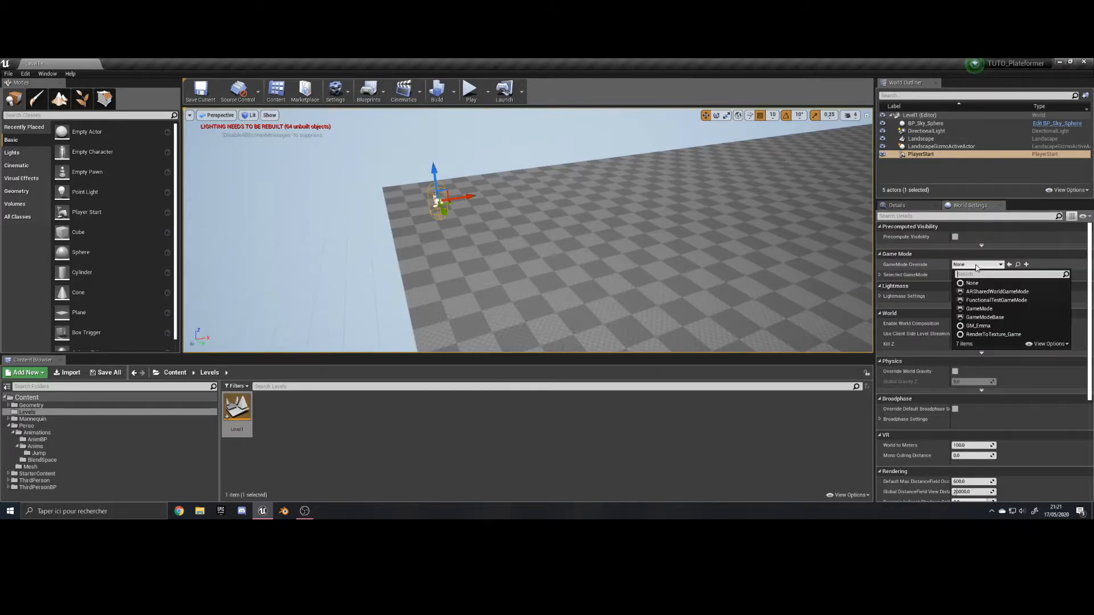
{"action": "left_click", "coordinate": [980, 326]}
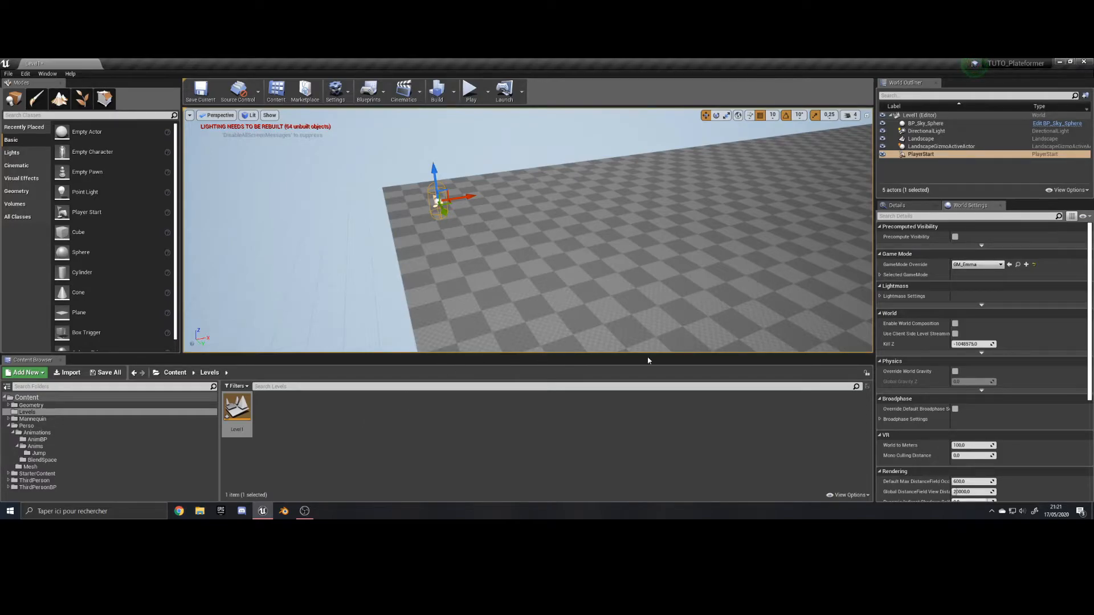
Examine the selected game mode's classes, including the Player Controller options, and choose BP_Emma as the Default Pawn Class.
{"action": "left_click", "coordinate": [983, 266]}
{"action": "left_click", "coordinate": [983, 269]}
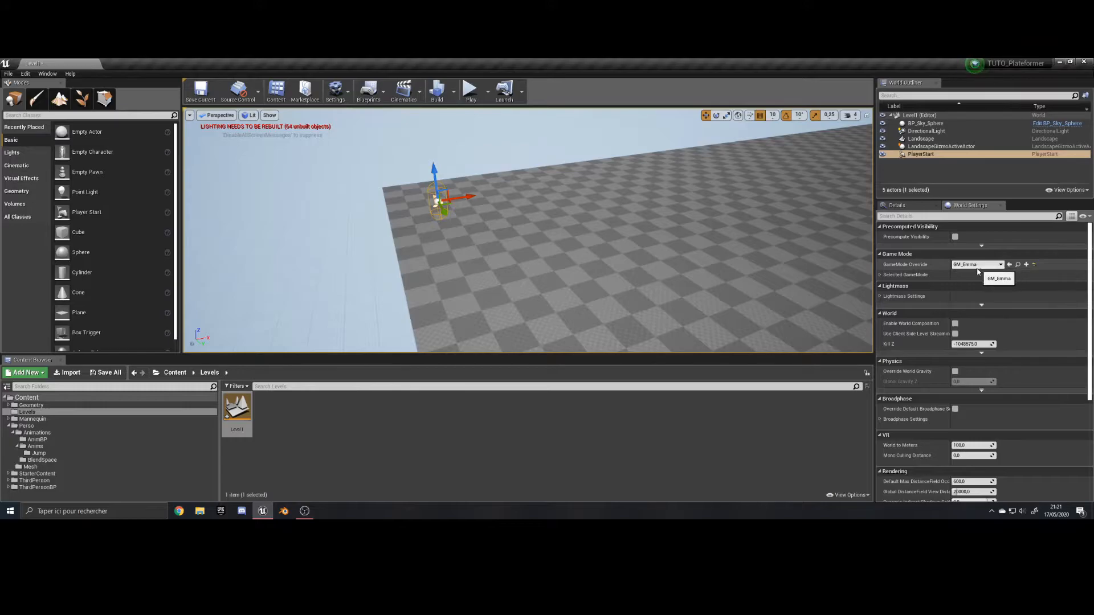
{"action": "left_click", "coordinate": [880, 274]}
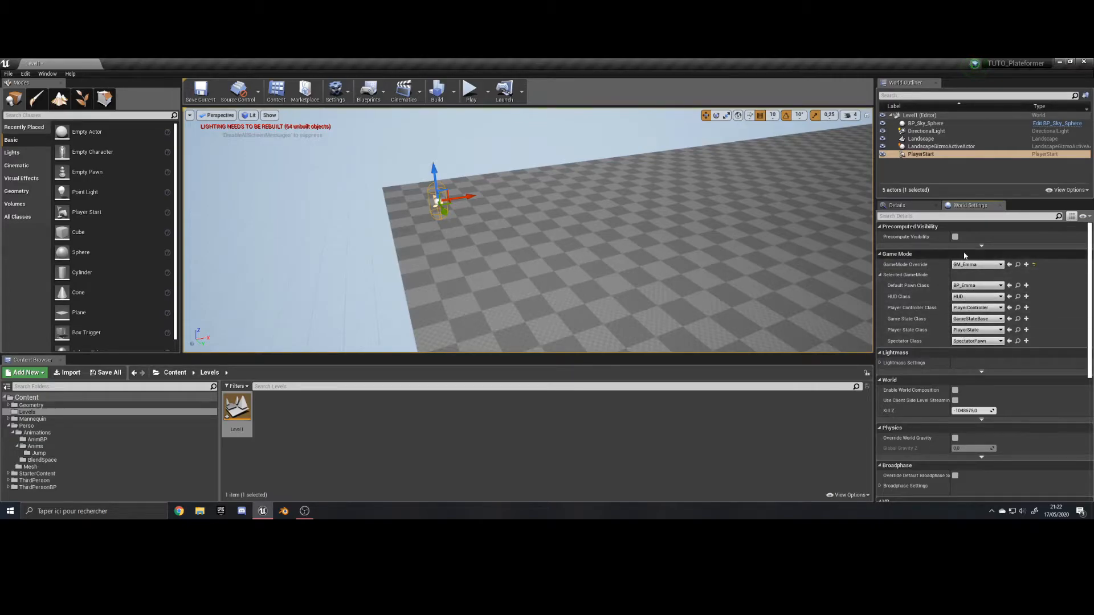
{"action": "left_click", "coordinate": [971, 308]}
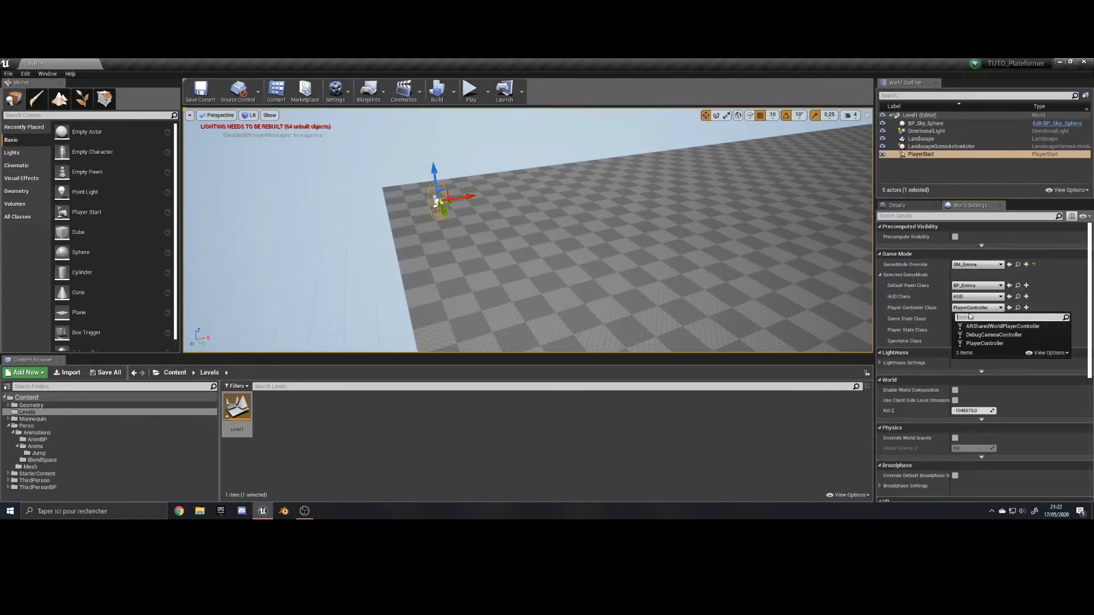
{"action": "left_click", "coordinate": [971, 308]}
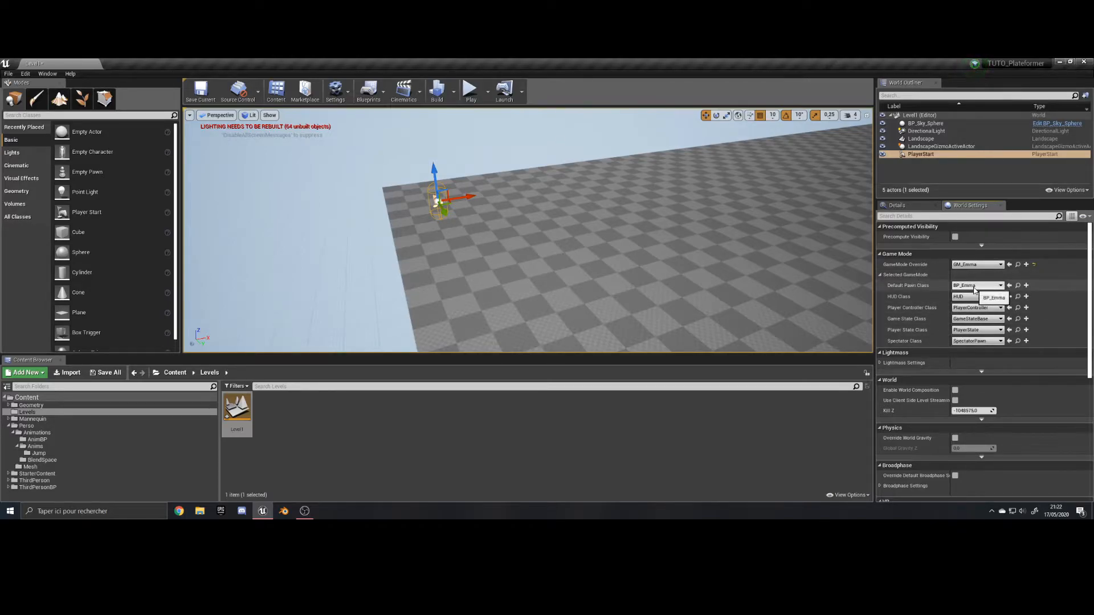
{"action": "left_click", "coordinate": [974, 285]}
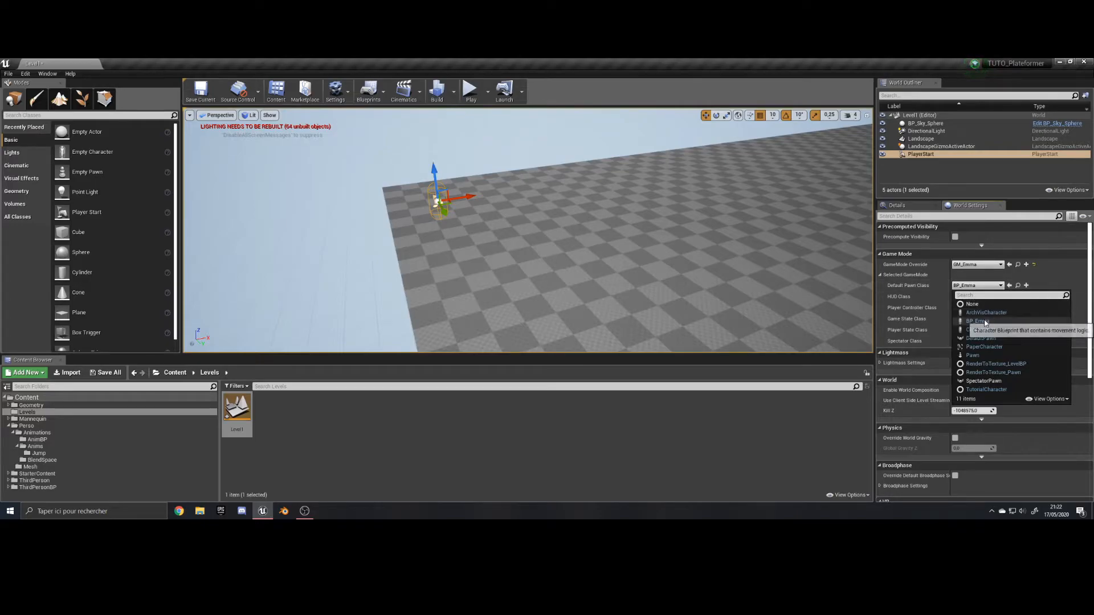
{"action": "left_click", "coordinate": [961, 321]}
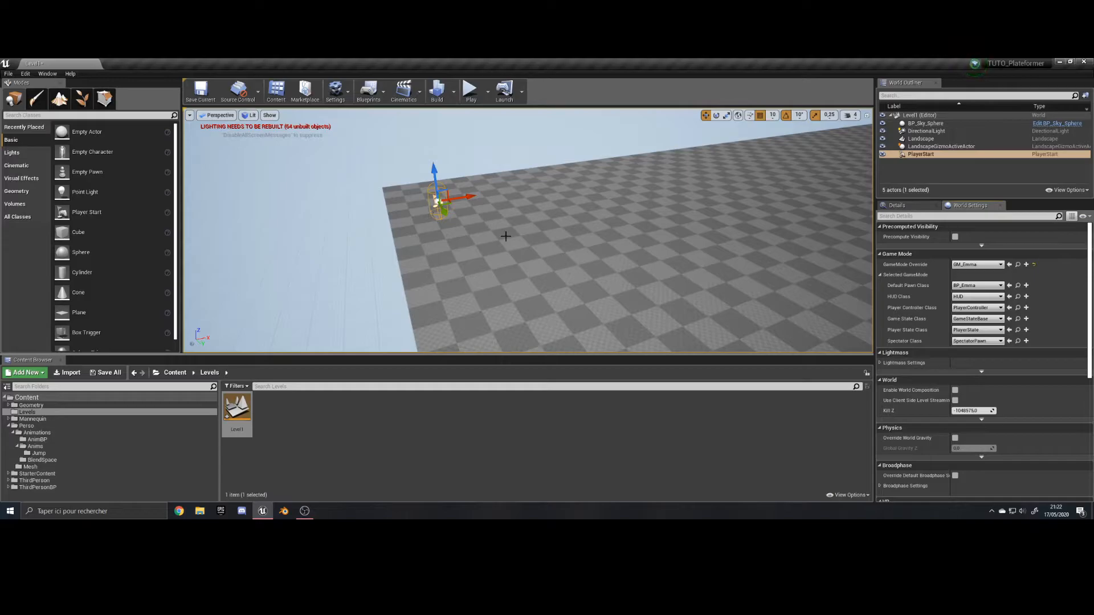
Play-test the level, running around the landscape in several directions and jumping with the character, and stop the session.
{"action": "left_click", "coordinate": [470, 91]}
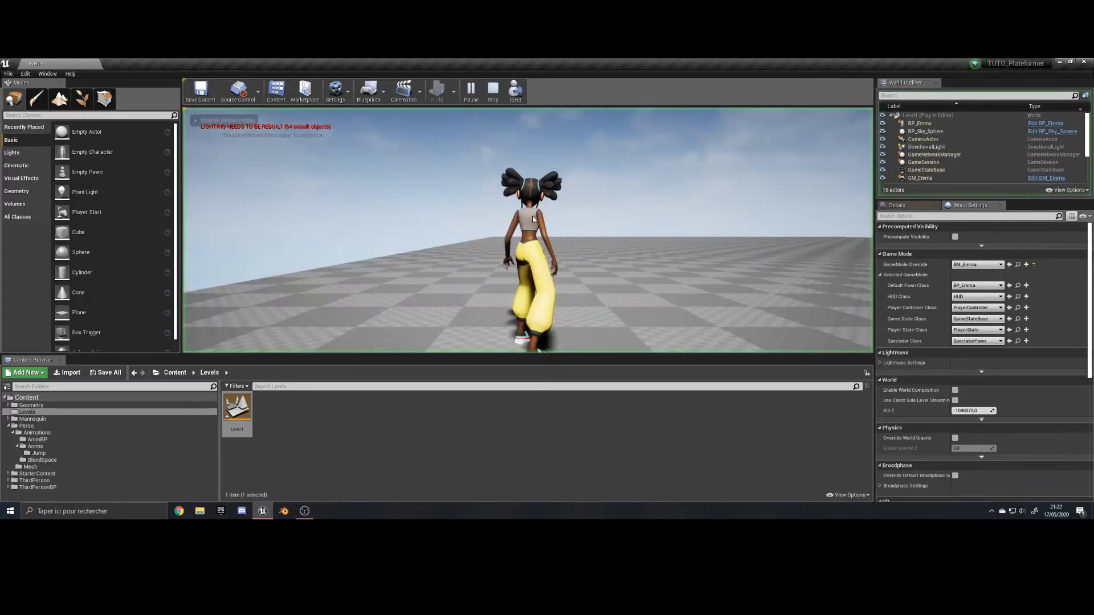
{"action": "key", "text": "w"}
{"action": "key", "text": "space"}
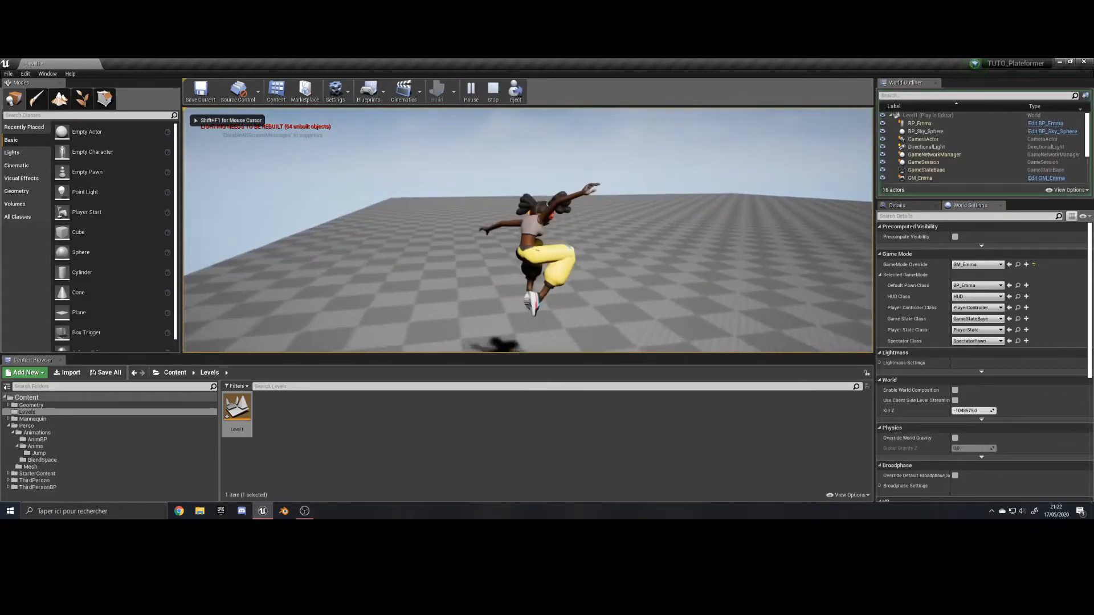
{"action": "key", "text": "a"}
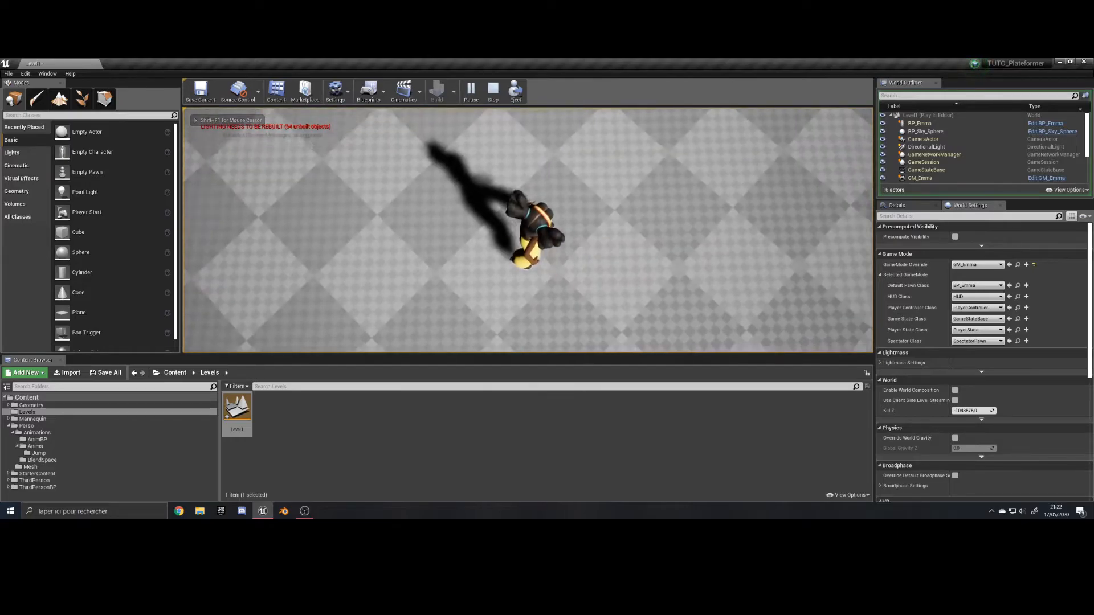
{"action": "key", "text": "s"}
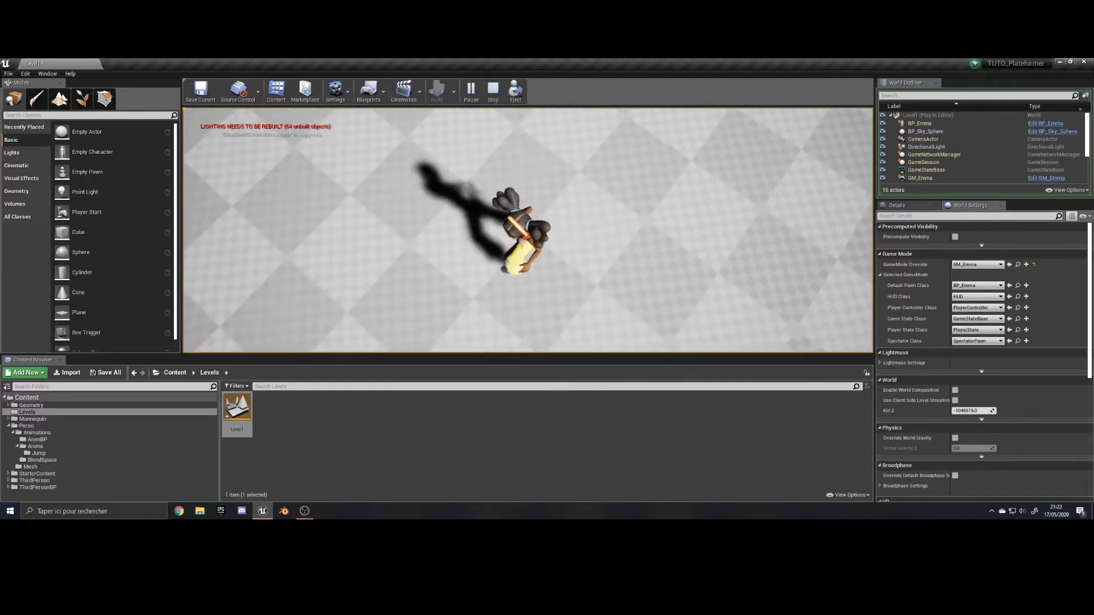
{"action": "key", "text": "a"}
{"action": "key", "text": "d"}
{"action": "key", "text": "w"}
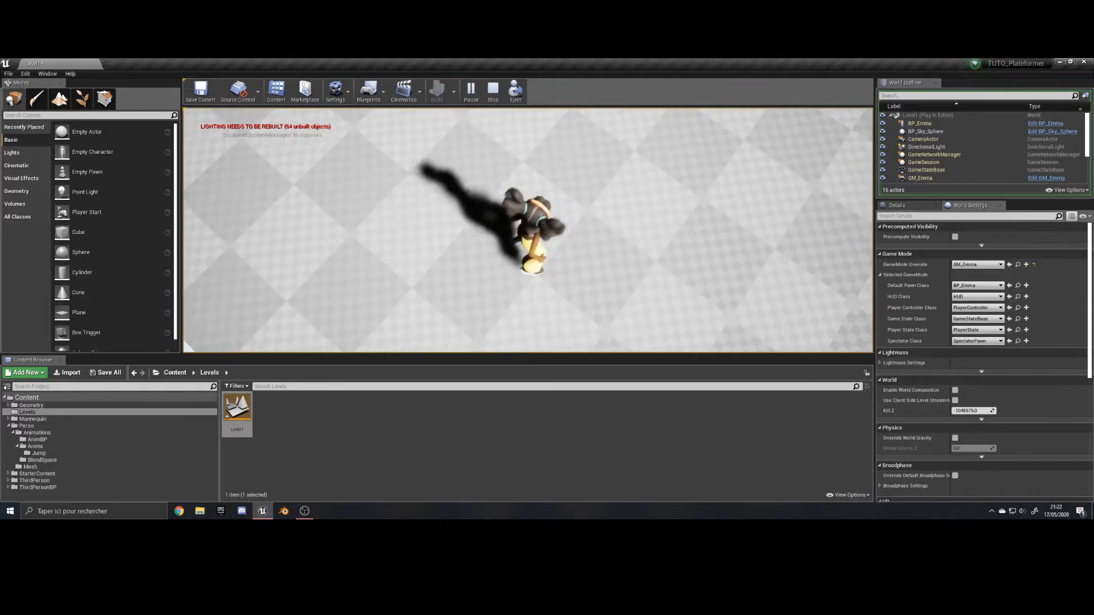
{"action": "key", "text": "d"}
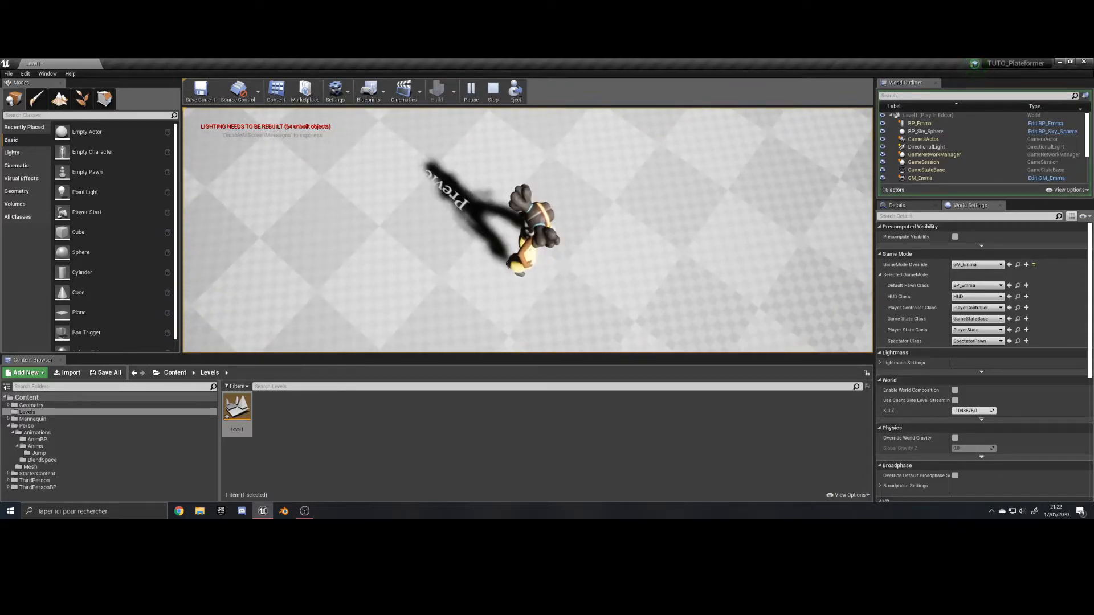
{"action": "key", "text": "w"}
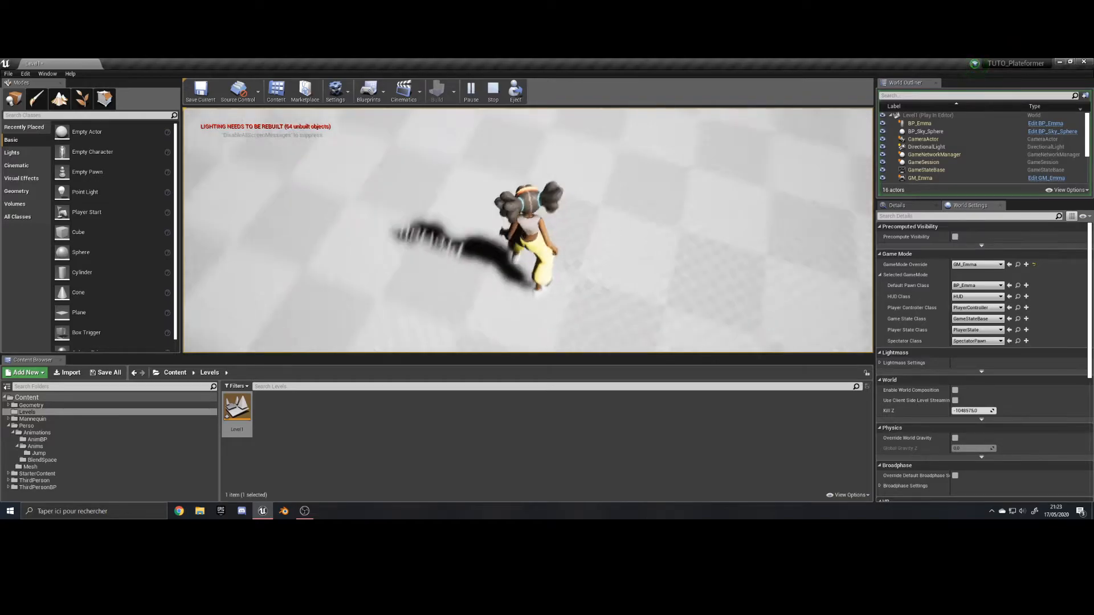
{"action": "key", "text": "Escape"}
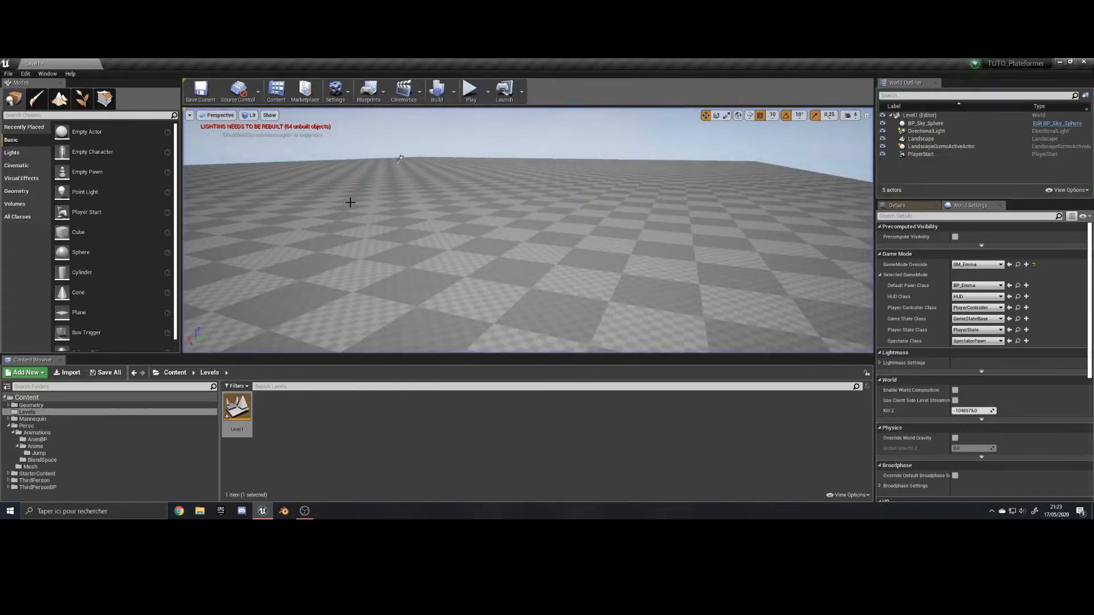
Build the level to compute its lighting and close the message log.
{"action": "right_click_drag", "start_coordinate": [350, 206], "coordinate": [345, 208]}
{"action": "scroll", "coordinate": [346, 208], "scroll_direction": "down", "scroll_amount": 8}
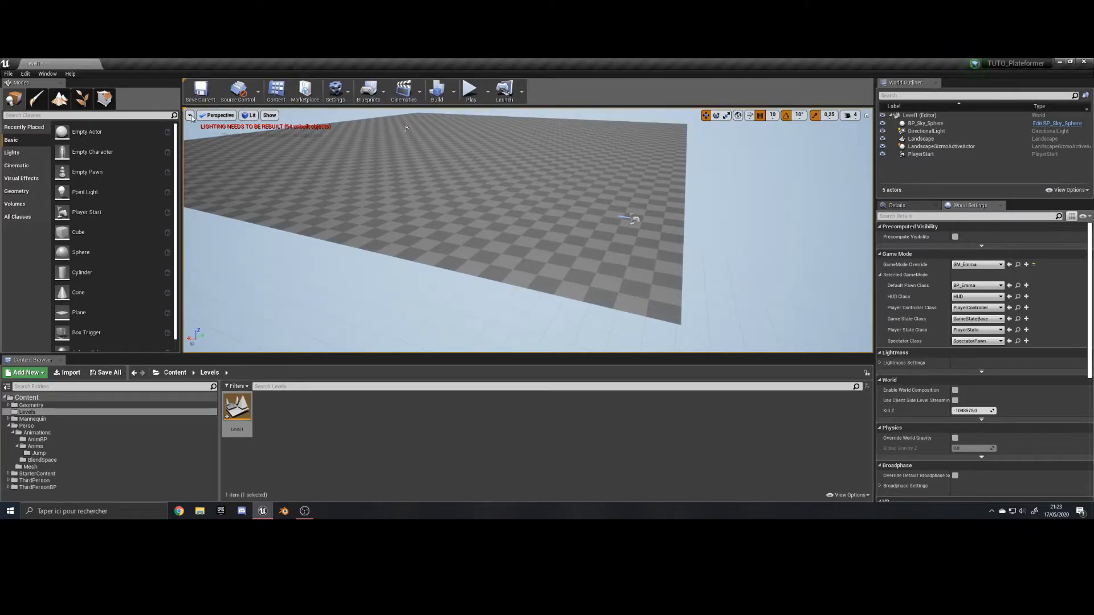
{"action": "left_click", "coordinate": [435, 94]}
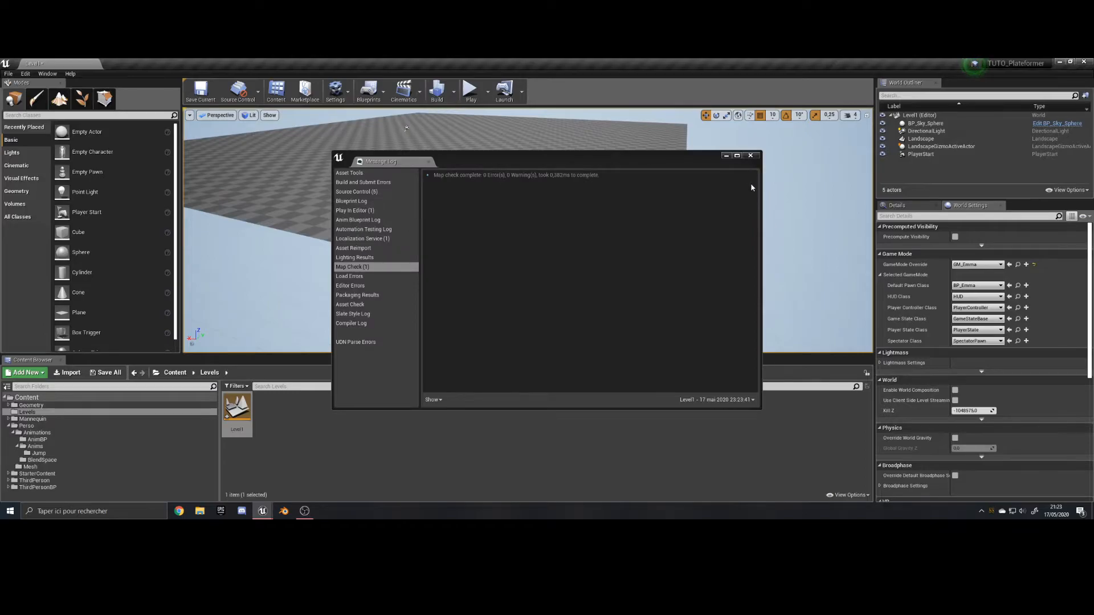
{"action": "left_click", "coordinate": [751, 155]}
Play-test the level with built lighting, look toward the sun, jump and run, and end the session.
{"action": "right_click_drag", "start_coordinate": [639, 205], "coordinate": [650, 165]}
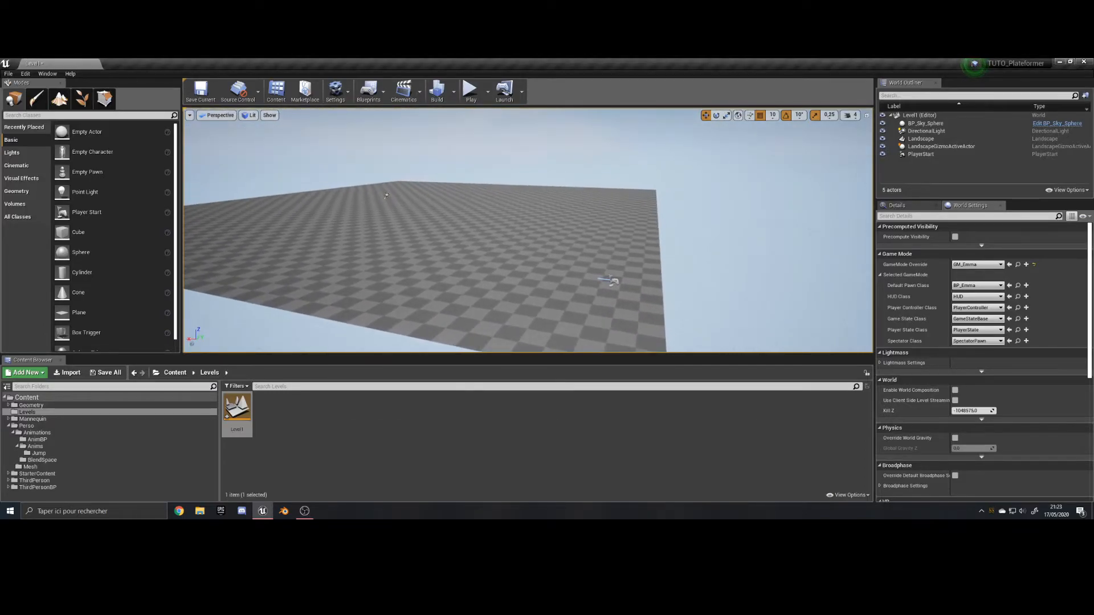
{"action": "left_click", "coordinate": [471, 91]}
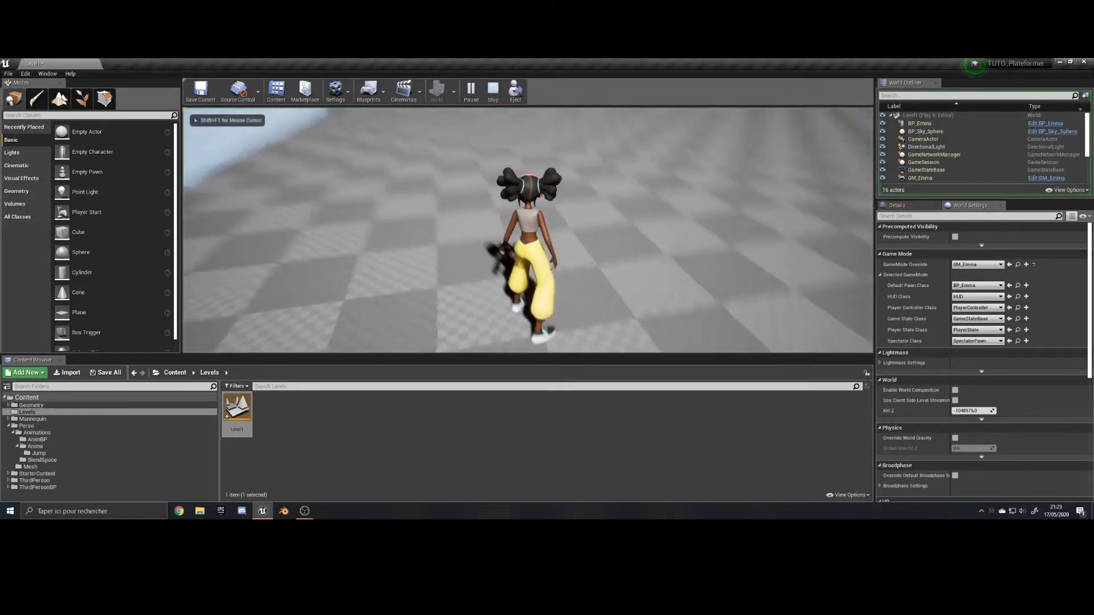
{"action": "key", "text": "q"}
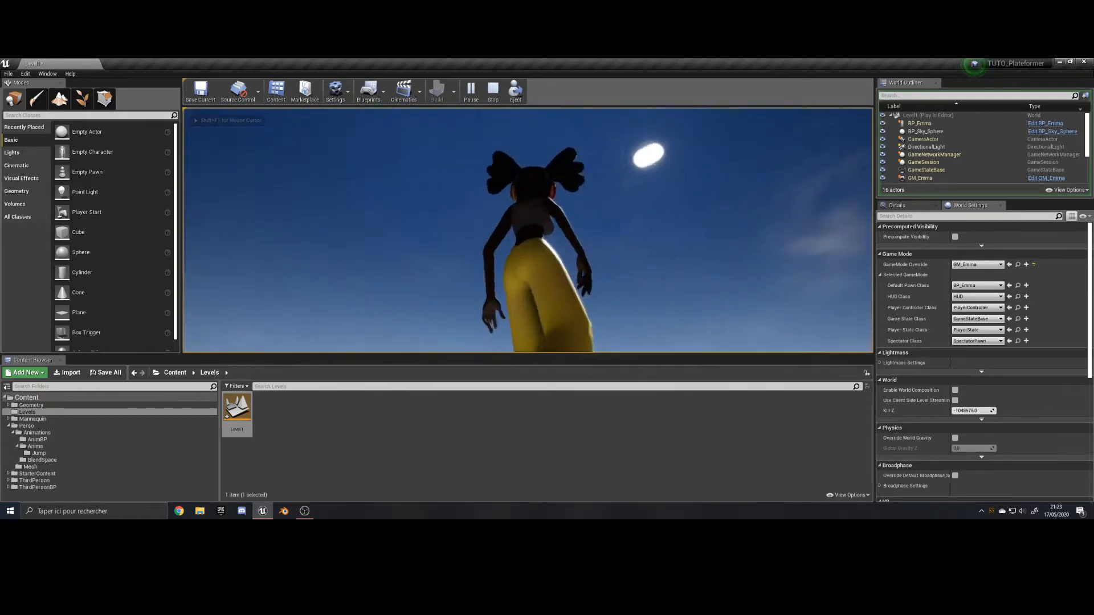
{"action": "key", "text": "d"}
{"action": "key", "text": "space"}
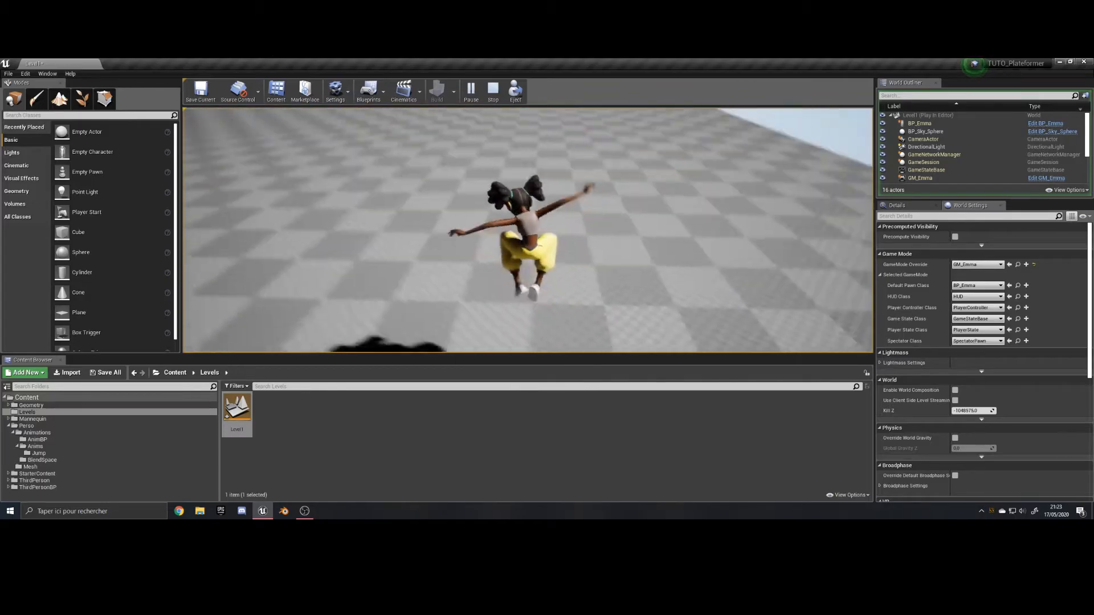
{"action": "key", "text": "z"}
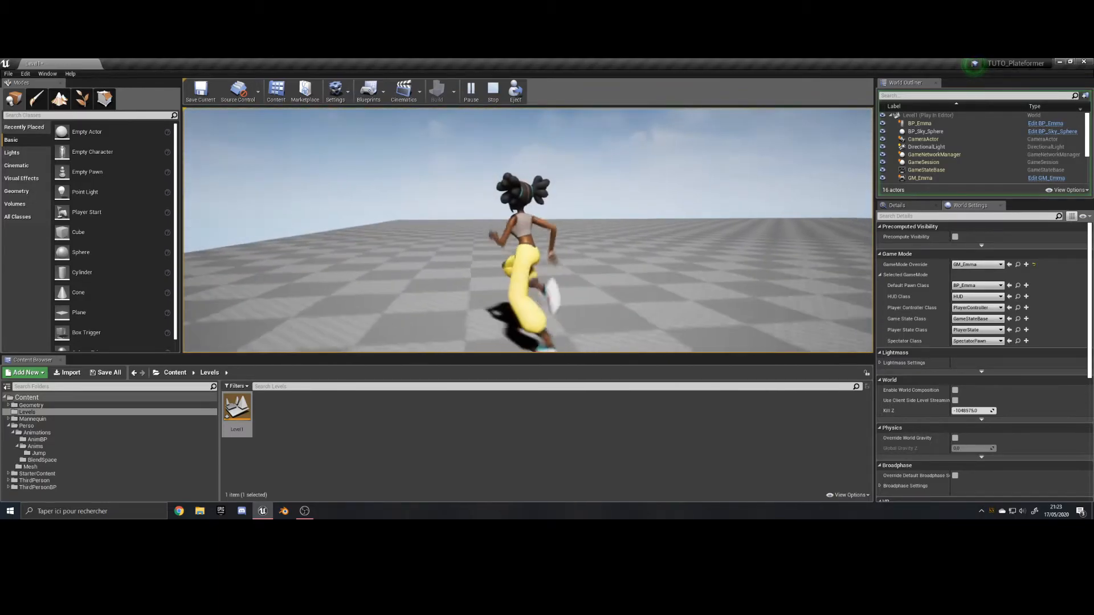
{"action": "key", "text": "Escape"}
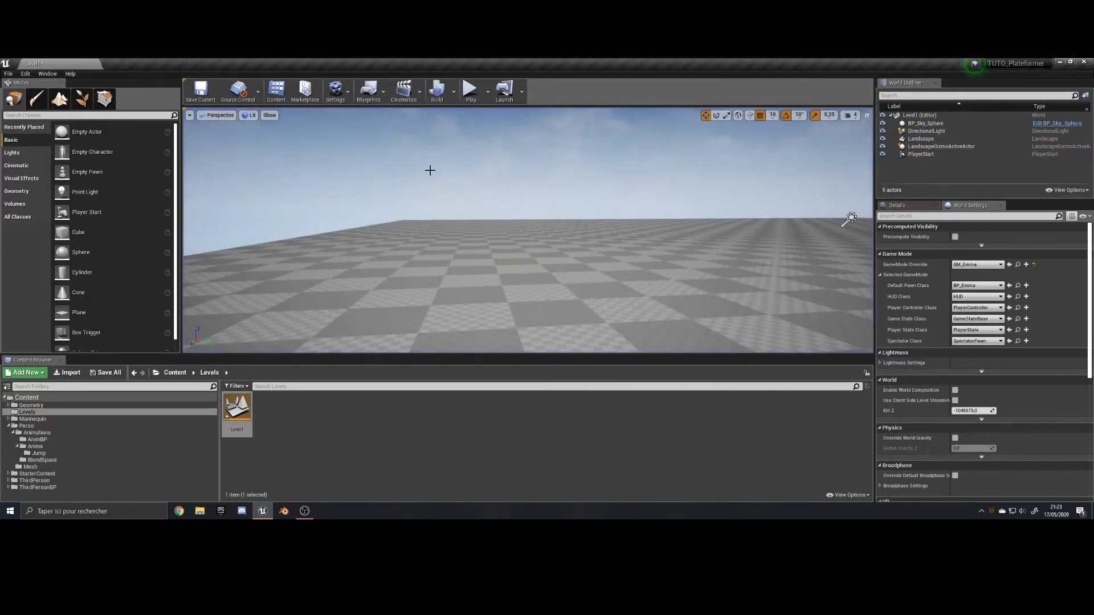
Review the directional light's details, try Movable mobility and switch it back to Stationary.
{"action": "left_click", "coordinate": [965, 132]}
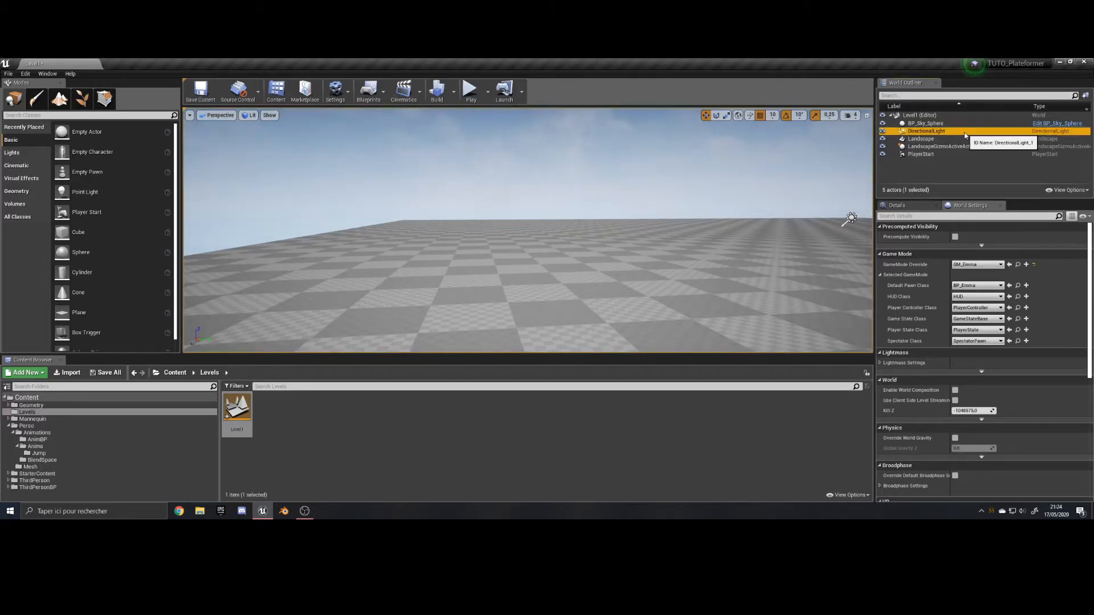
{"action": "left_click", "coordinate": [897, 205]}
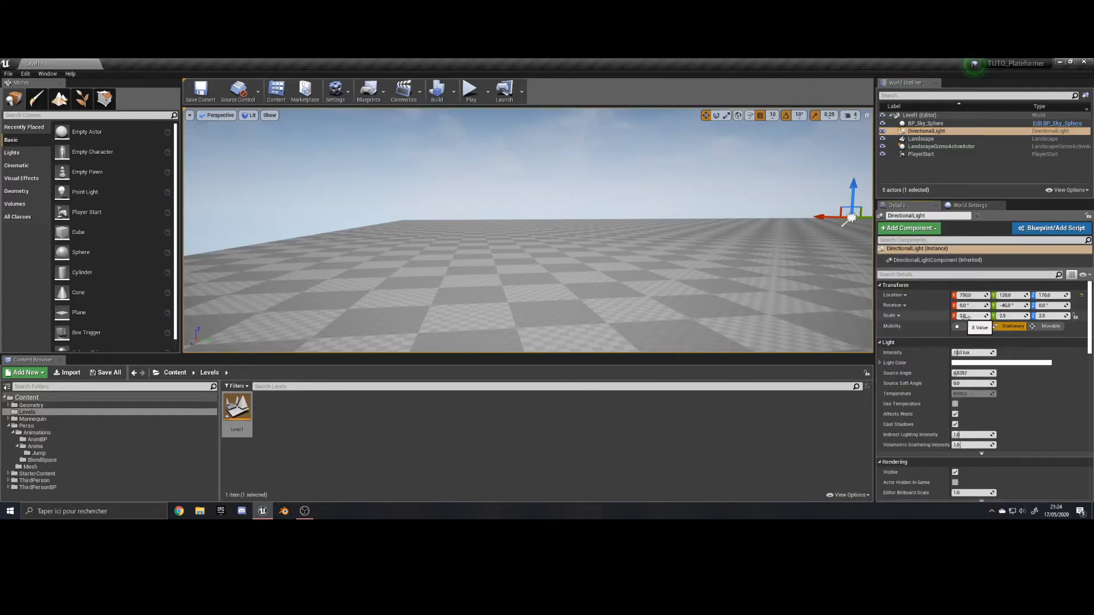
{"action": "scroll", "coordinate": [940, 334], "scroll_direction": "down", "scroll_amount": 2}
{"action": "scroll", "coordinate": [928, 329], "scroll_direction": "up", "scroll_amount": 2}
{"action": "left_click", "coordinate": [1050, 327]}
{"action": "left_click", "coordinate": [1012, 326]}
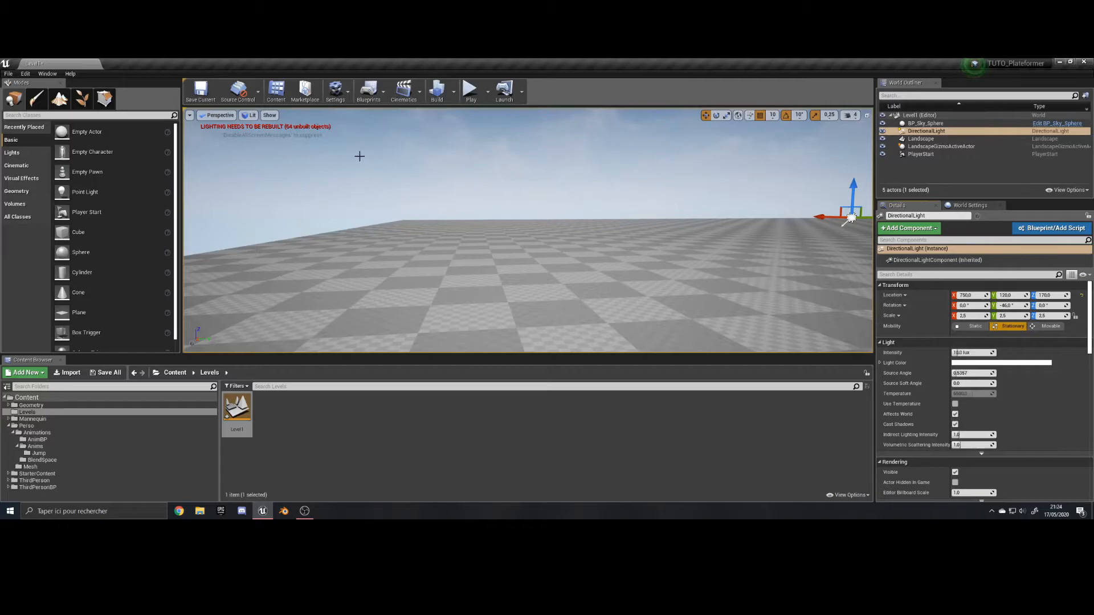
Play-test the level with the Stationary directional light, run to check the character's shadow, and stop the session.
{"action": "left_click", "coordinate": [471, 90]}
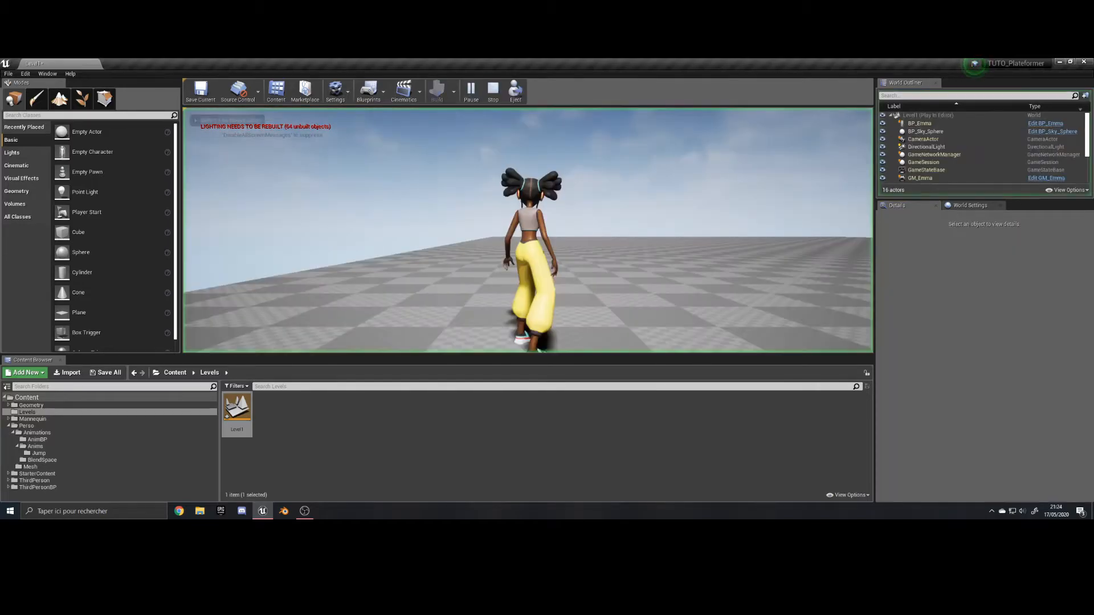
{"action": "key", "text": "w"}
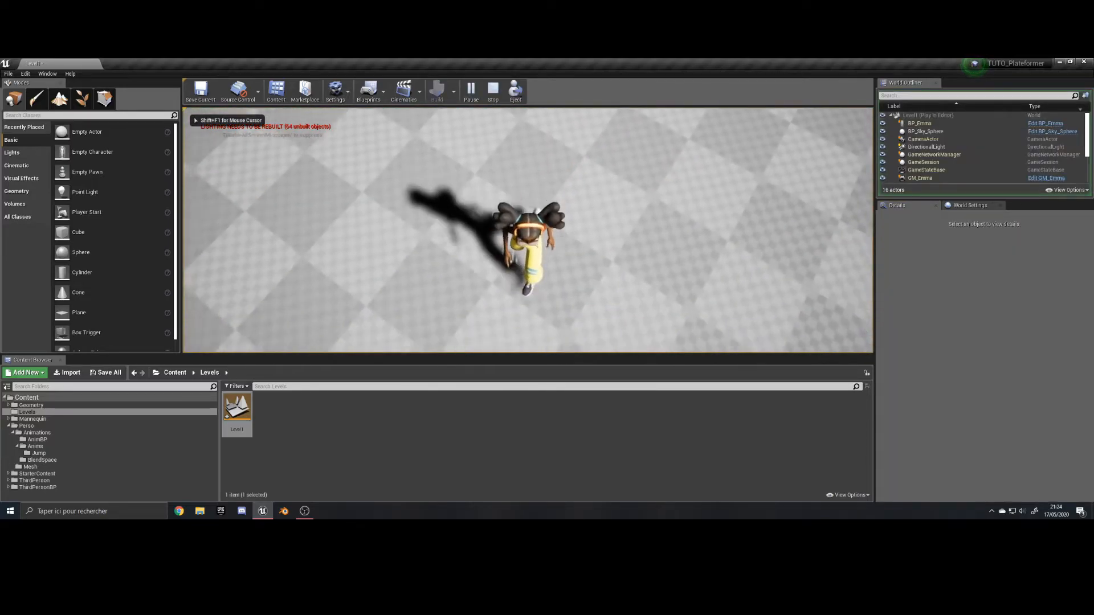
{"action": "key", "text": "Escape"}
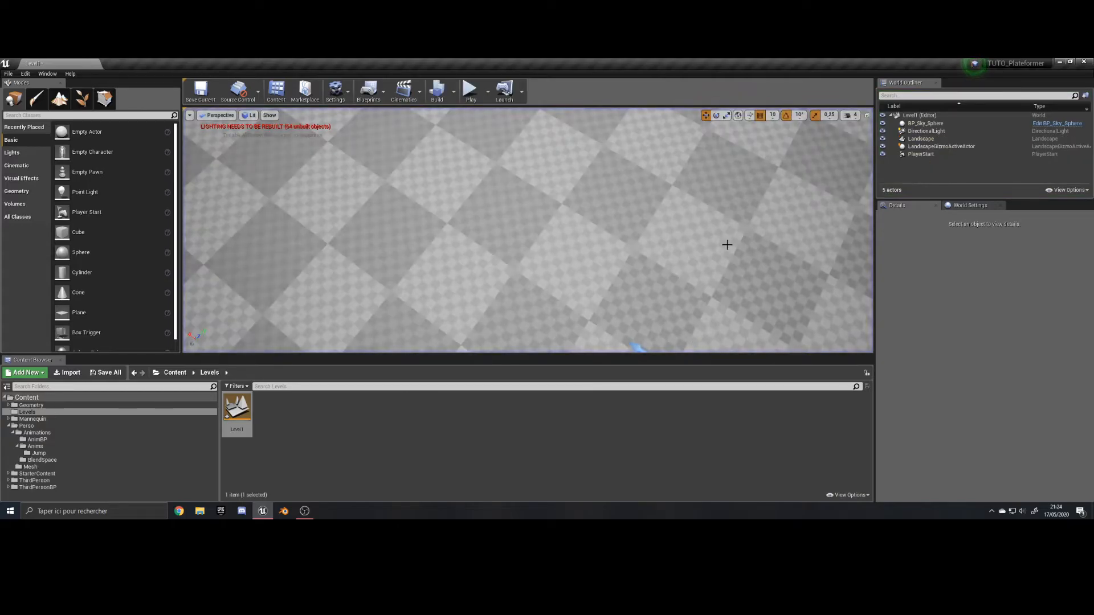
Try Movable mobility on the directional light and play-test it by running and jumping with the character.
{"action": "left_click", "coordinate": [946, 132]}
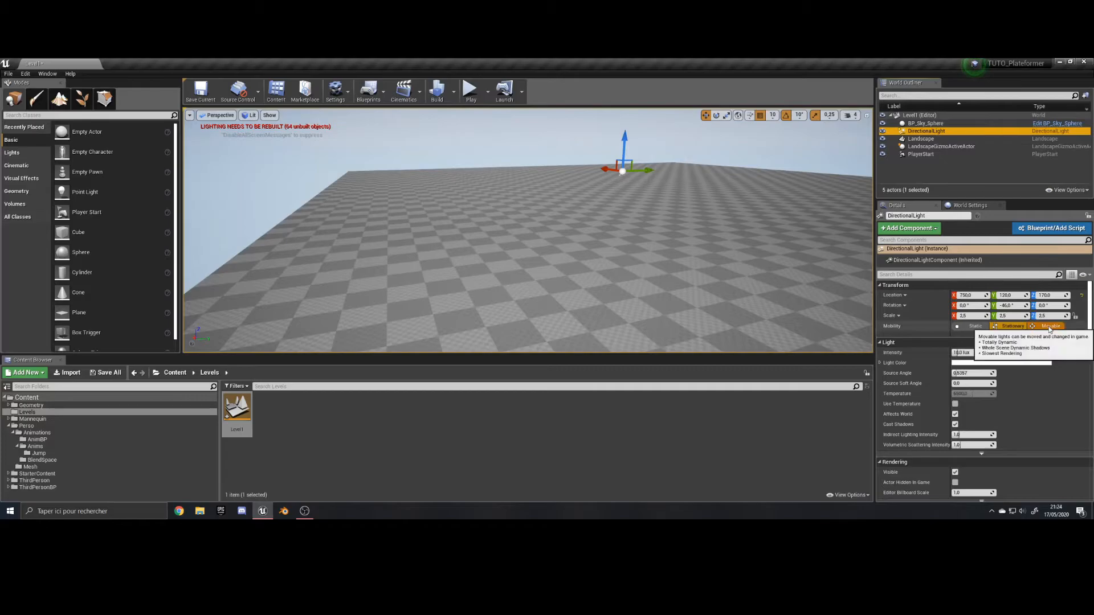
{"action": "left_click", "coordinate": [471, 90]}
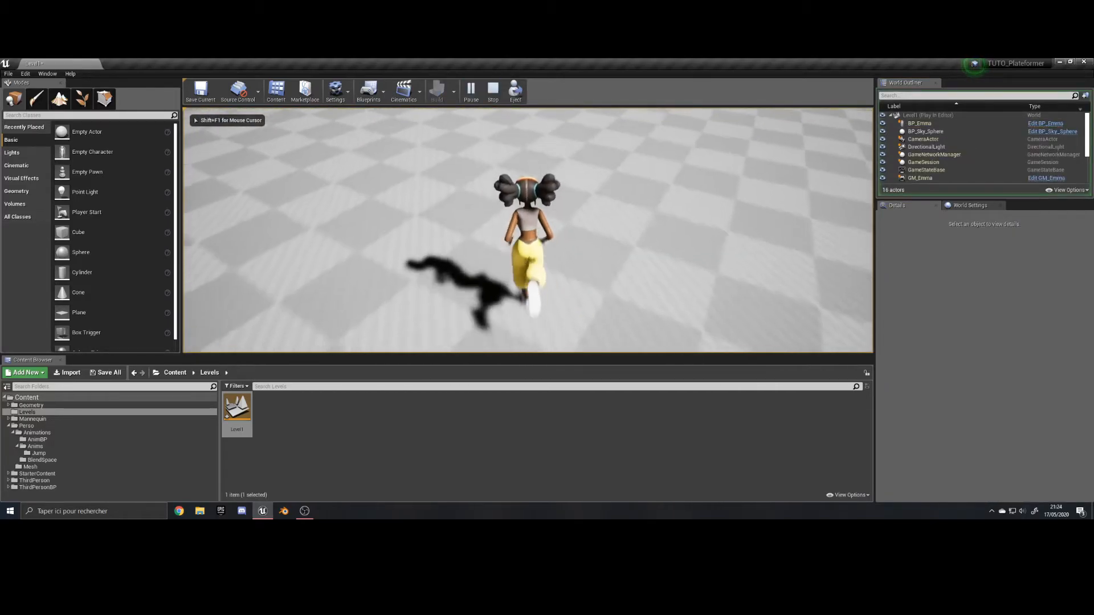
{"action": "key", "text": "d"}
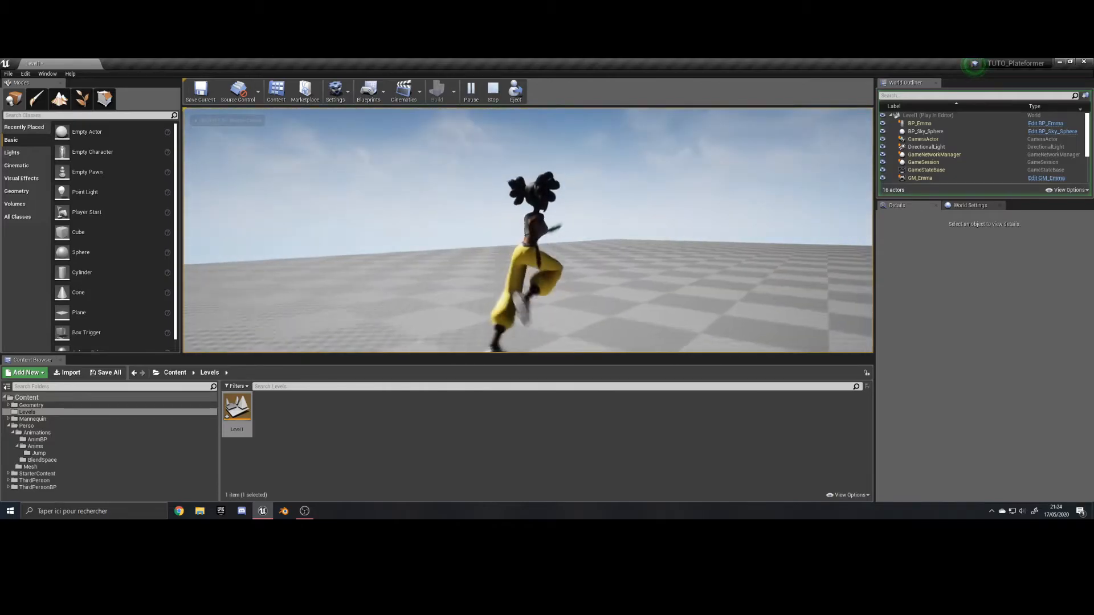
{"action": "key", "text": "space"}
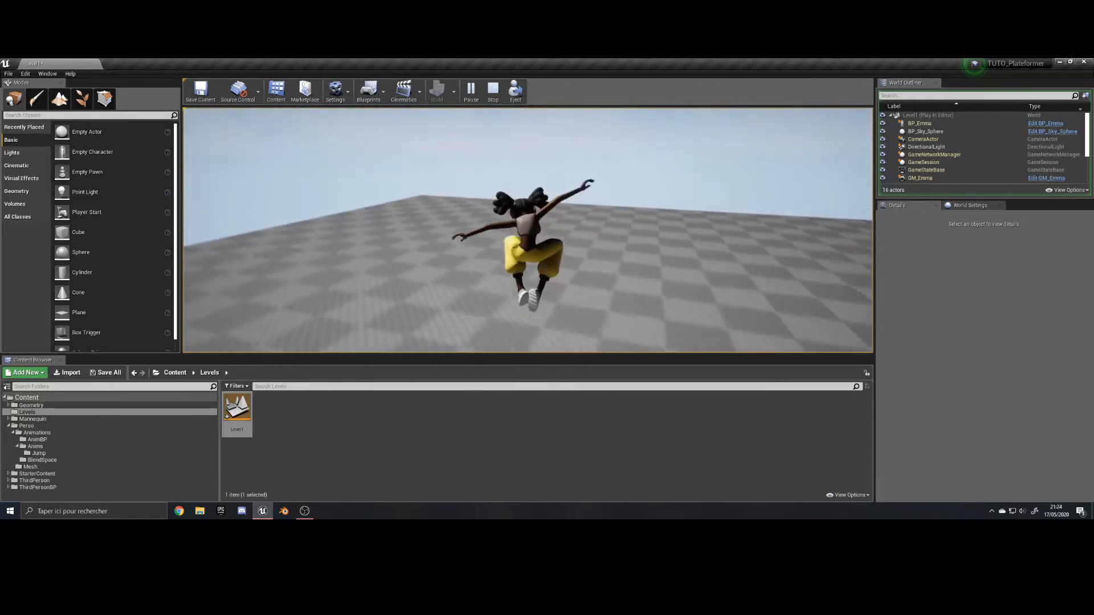
{"action": "key", "text": "Escape"}
Switch the directional light's mobility back to Stationary.
{"action": "left_click", "coordinate": [970, 206]}
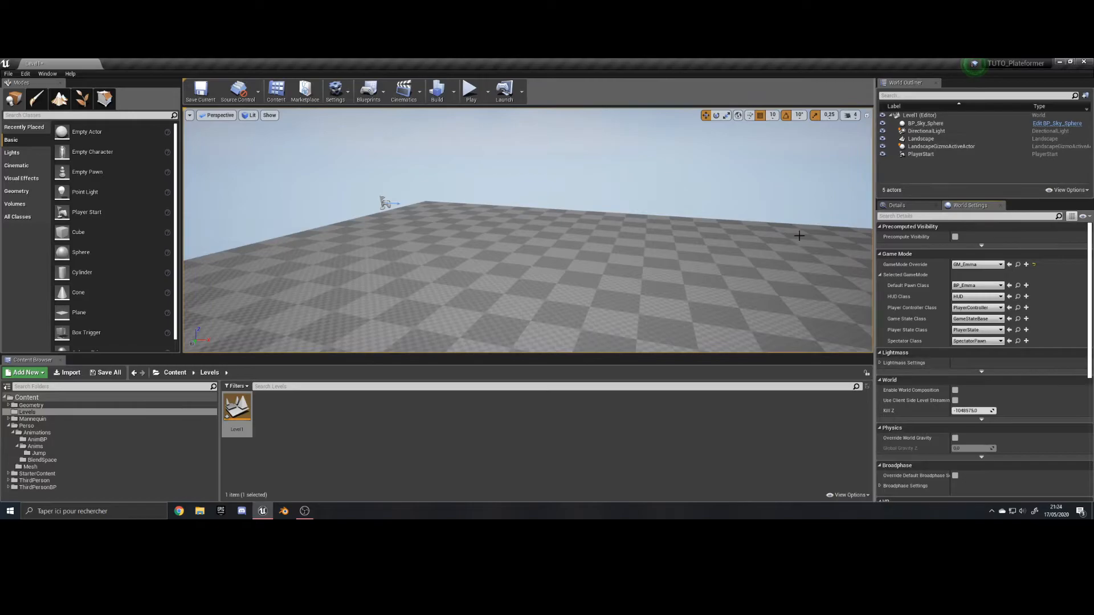
{"action": "left_click", "coordinate": [901, 205]}
{"action": "left_click", "coordinate": [927, 131]}
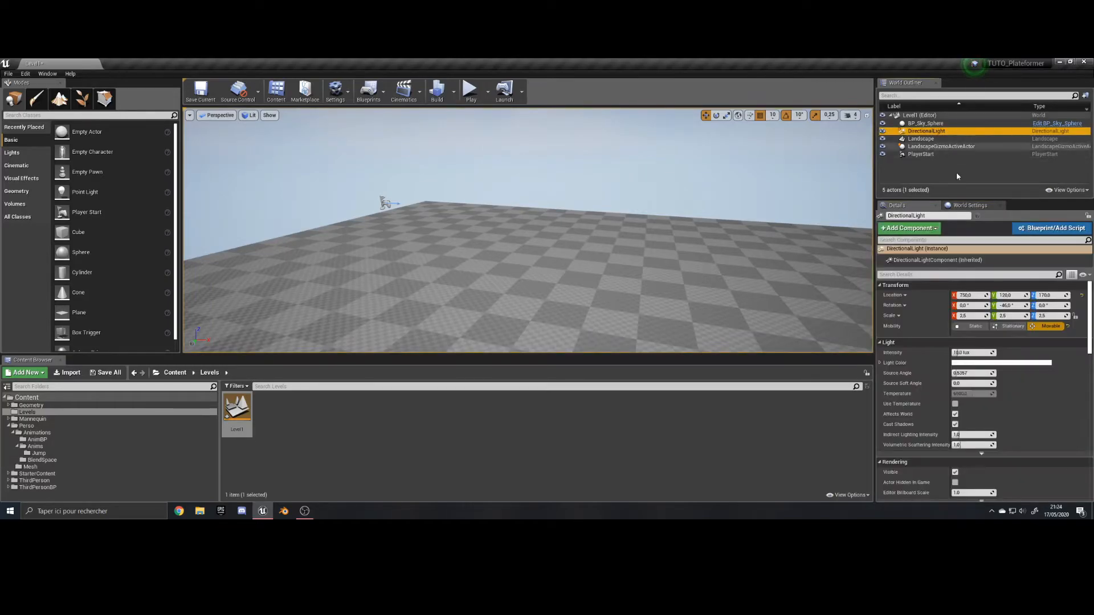
{"action": "mouse_move", "coordinate": [589, 217]}
{"action": "right_mouse_down"}
{"action": "mouse_move", "coordinate": [544, 202]}
{"action": "mouse_move", "coordinate": [525, 165]}
{"action": "mouse_move", "coordinate": [684, 274]}
{"action": "mouse_move", "coordinate": [591, 214]}
{"action": "right_mouse_up"}
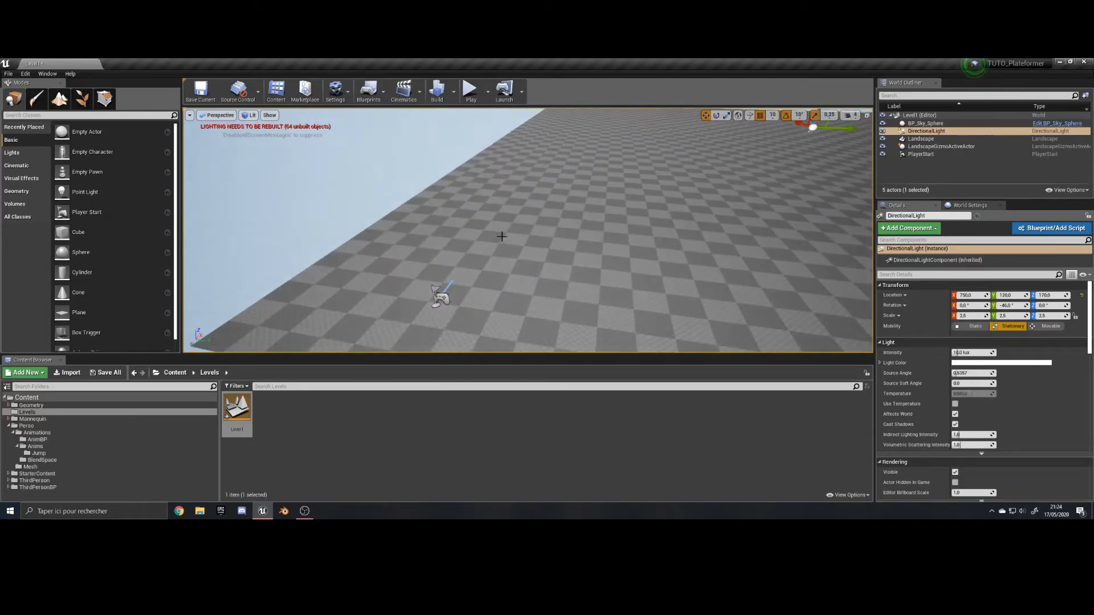
Focus on the Player Start near the landscape's corner and place a basic cube beside it on the ground.
{"action": "scroll", "coordinate": [498, 238], "scroll_direction": "down", "scroll_amount": 8}
{"action": "right_click_drag", "start_coordinate": [468, 234], "coordinate": [439, 263]}
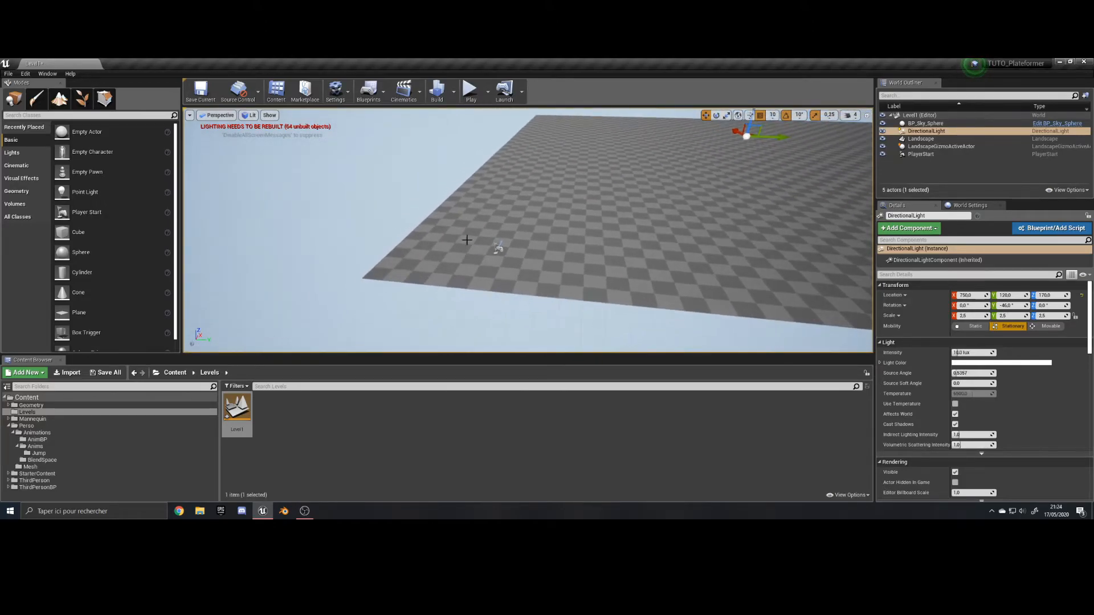
{"action": "left_click", "coordinate": [499, 249]}
{"action": "key", "text": "f"}
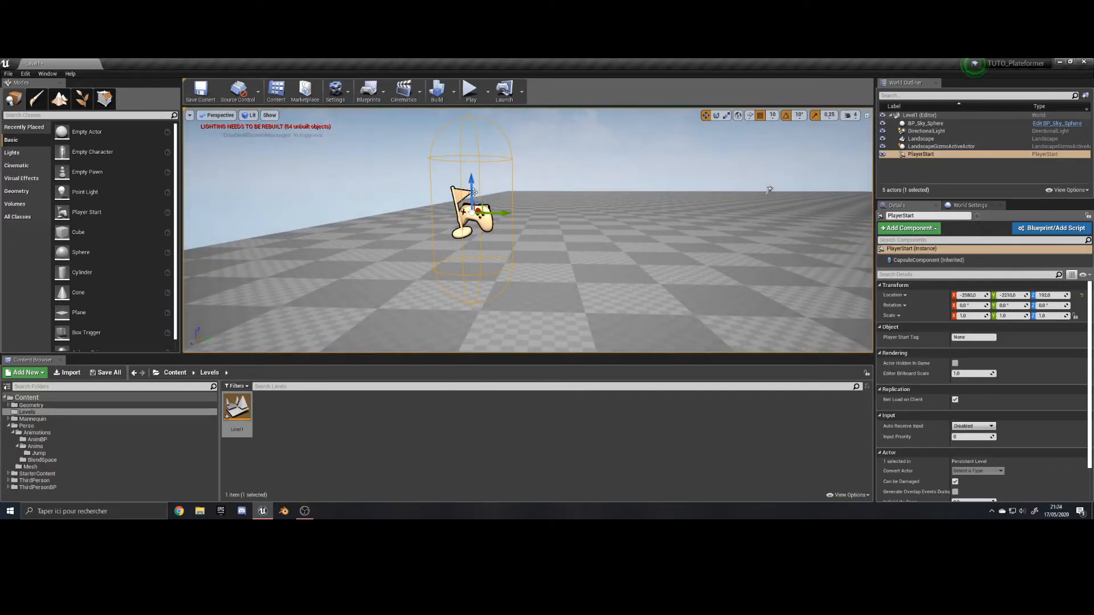
{"action": "key", "text": "s"}
{"action": "right_click_drag", "start_coordinate": [469, 177], "coordinate": [536, 185]}
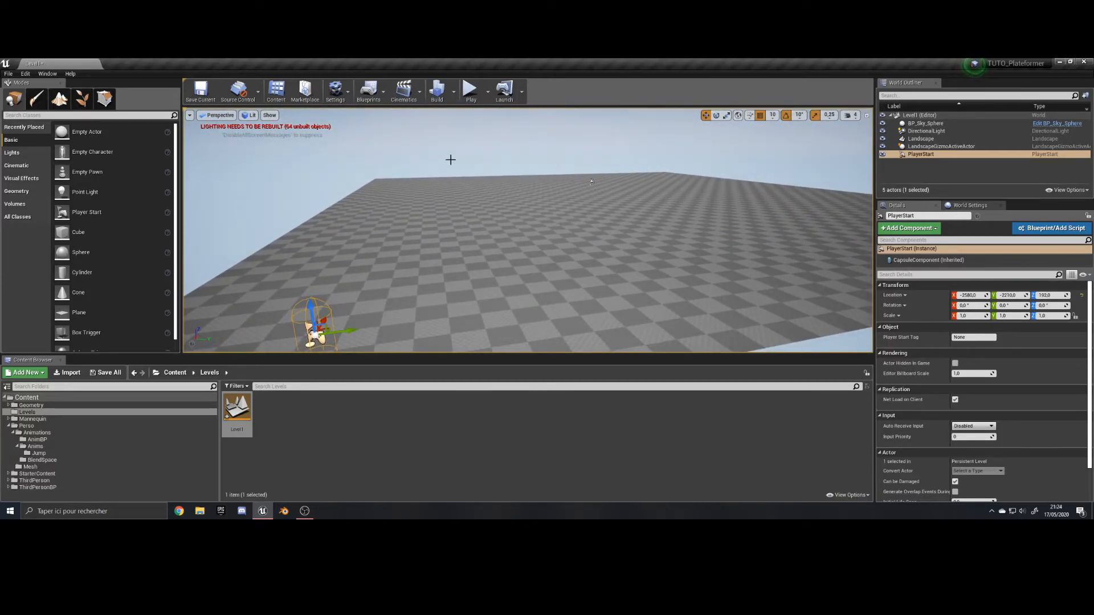
{"action": "key", "text": "f"}
{"action": "right_click_drag", "start_coordinate": [515, 220], "coordinate": [542, 183]}
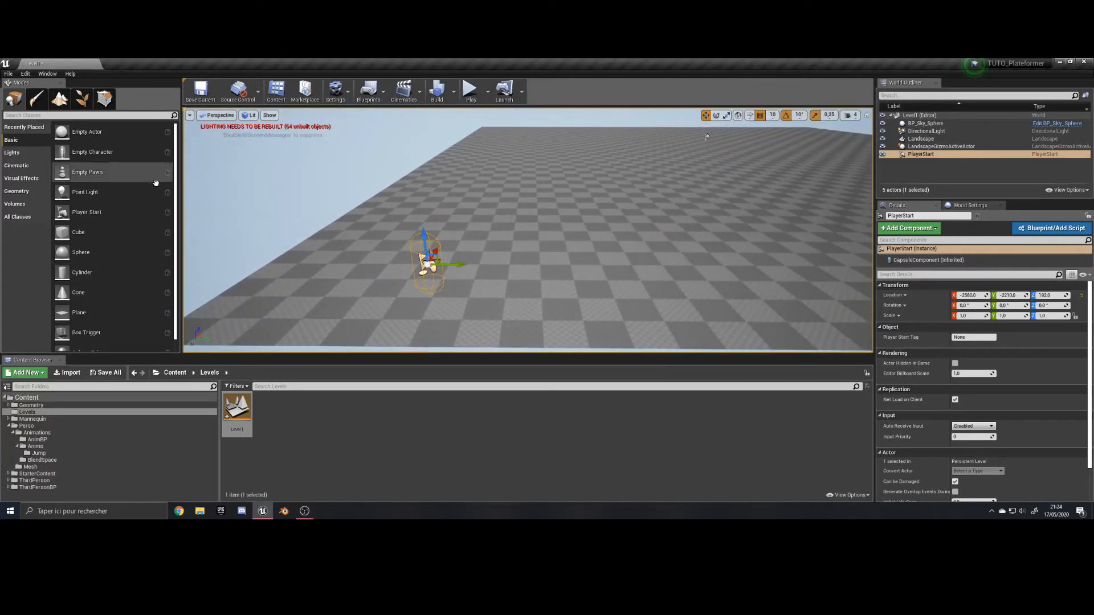
{"action": "left_click_drag", "start_coordinate": [107, 233], "coordinate": [415, 272]}
Scale the cube to 3.75 in X and 4.25 in Y to form a wide platform beside the Player Start.
{"action": "right_click_drag", "start_coordinate": [440, 252], "coordinate": [365, 224]}
{"action": "scroll", "coordinate": [440, 252], "scroll_direction": "up", "scroll_amount": 3}
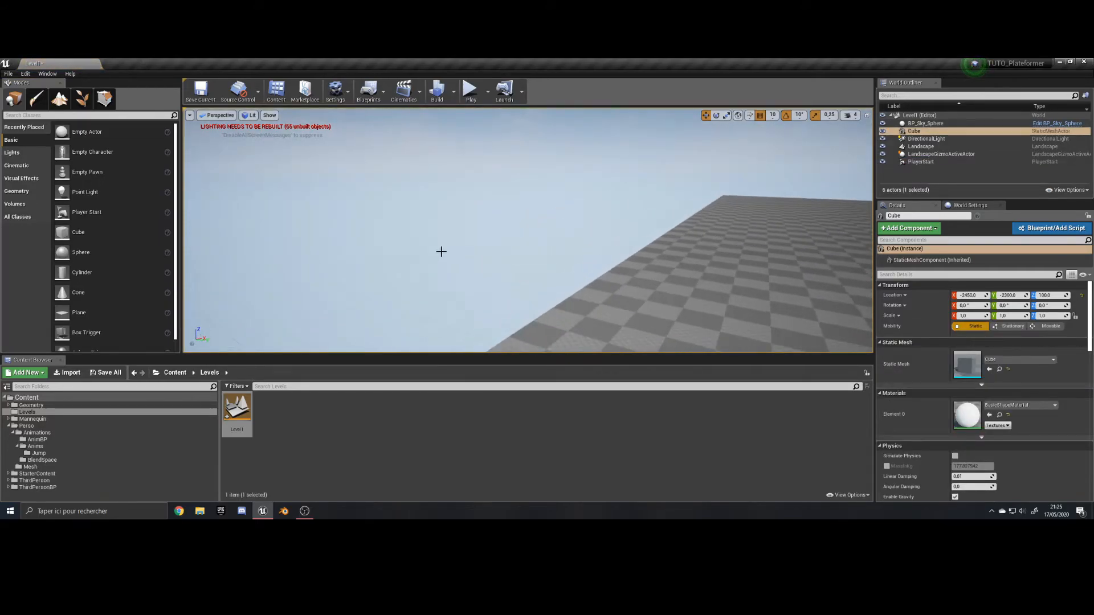
{"action": "right_click_drag", "start_coordinate": [440, 252], "coordinate": [559, 316]}
{"action": "mouse_move", "coordinate": [215, 192]}
{"action": "right_mouse_down"}
{"action": "mouse_move", "coordinate": [342, 222]}
{"action": "mouse_move", "coordinate": [215, 193]}
{"action": "right_mouse_up"}
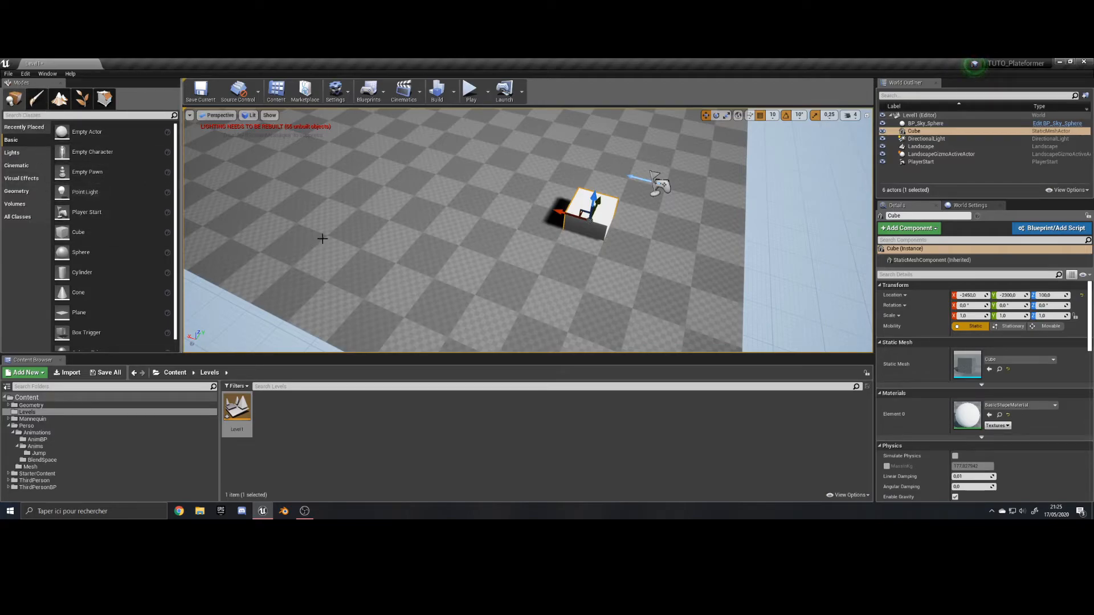
{"action": "mouse_move", "coordinate": [568, 209]}
{"action": "right_mouse_down"}
{"action": "mouse_move", "coordinate": [502, 194]}
{"action": "mouse_move", "coordinate": [535, 240]}
{"action": "mouse_move", "coordinate": [568, 209]}
{"action": "right_mouse_up"}
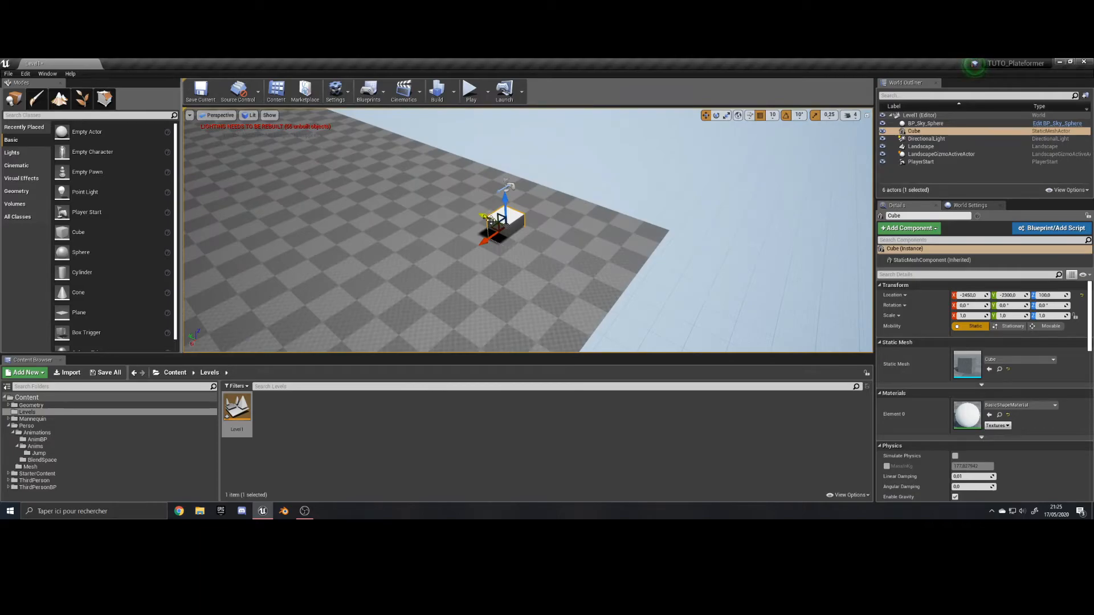
{"action": "key", "text": "r"}
{"action": "left_click_drag", "start_coordinate": [491, 220], "coordinate": [470, 253]}
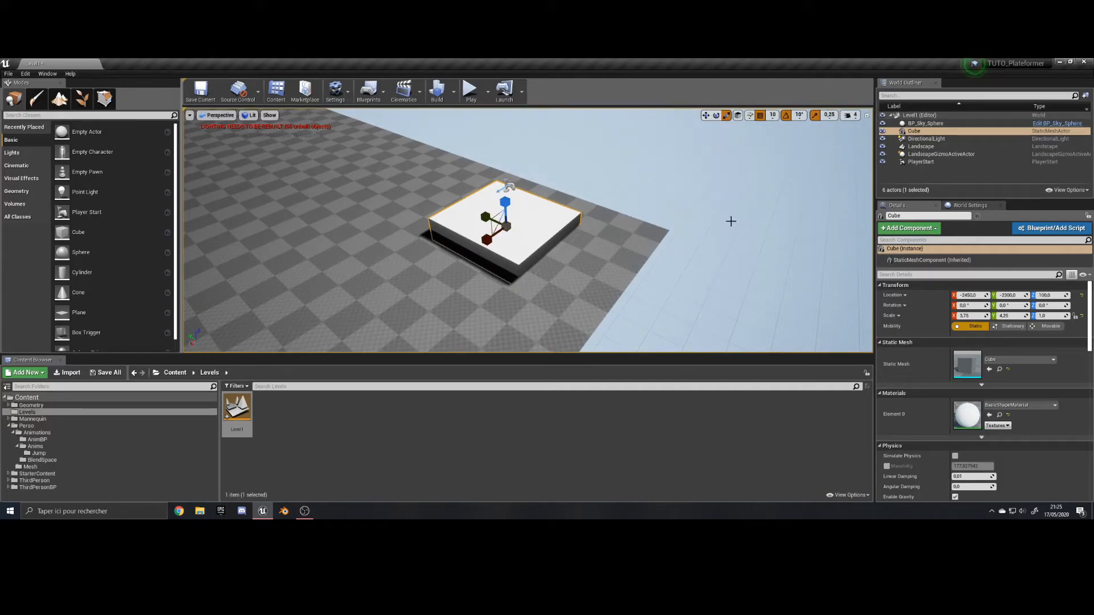
Shift the cube platform along X toward the landscape's edge and try rotating it about Z.
{"action": "key", "text": "w"}
{"action": "left_click_drag", "start_coordinate": [491, 243], "coordinate": [501, 240]}
{"action": "key", "text": "e"}
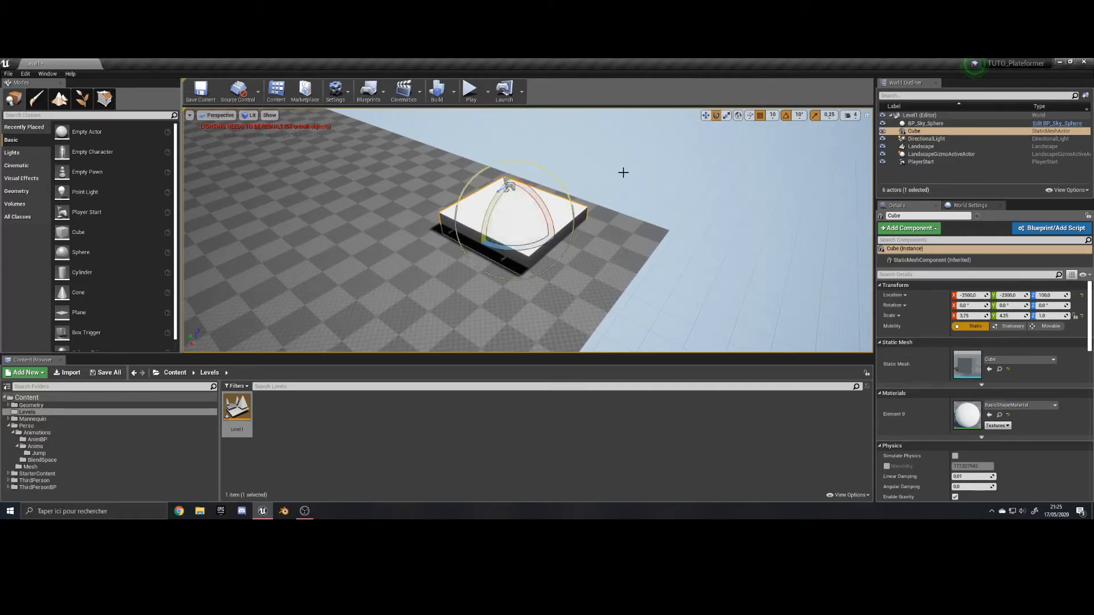
{"action": "left_click_drag", "start_coordinate": [515, 250], "coordinate": [517, 249]}
{"action": "key", "text": "r"}
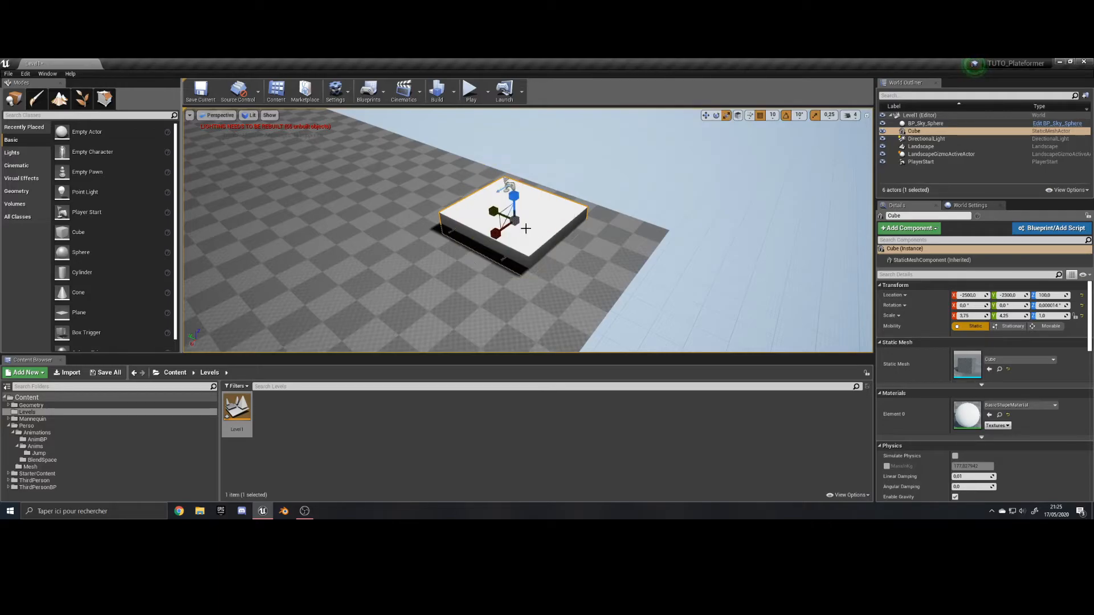
Flatten the platform to a Z scale of 0.5 and reposition it beneath the Player Start.
{"action": "mouse_move", "coordinate": [539, 210]}
{"action": "right_mouse_down"}
{"action": "mouse_move", "coordinate": [540, 221]}
{"action": "mouse_move", "coordinate": [552, 212]}
{"action": "right_mouse_up"}
{"action": "key", "text": "w"}
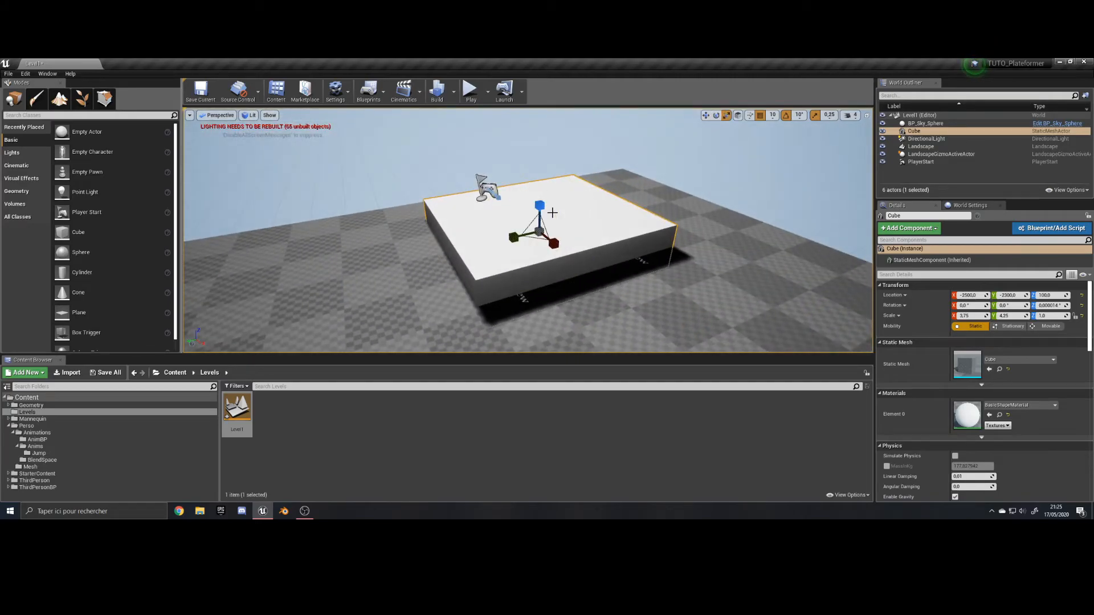
{"action": "key", "text": "e"}
{"action": "key", "text": "r"}
{"action": "left_click_drag", "start_coordinate": [539, 205], "coordinate": [491, 200]}
{"action": "key", "text": "w"}
{"action": "key", "text": "r"}
{"action": "key", "text": "w"}
Raise the Player Start to Z 232 above the platform and play-test briefly to check the spawn.
{"action": "left_click", "coordinate": [486, 182]}
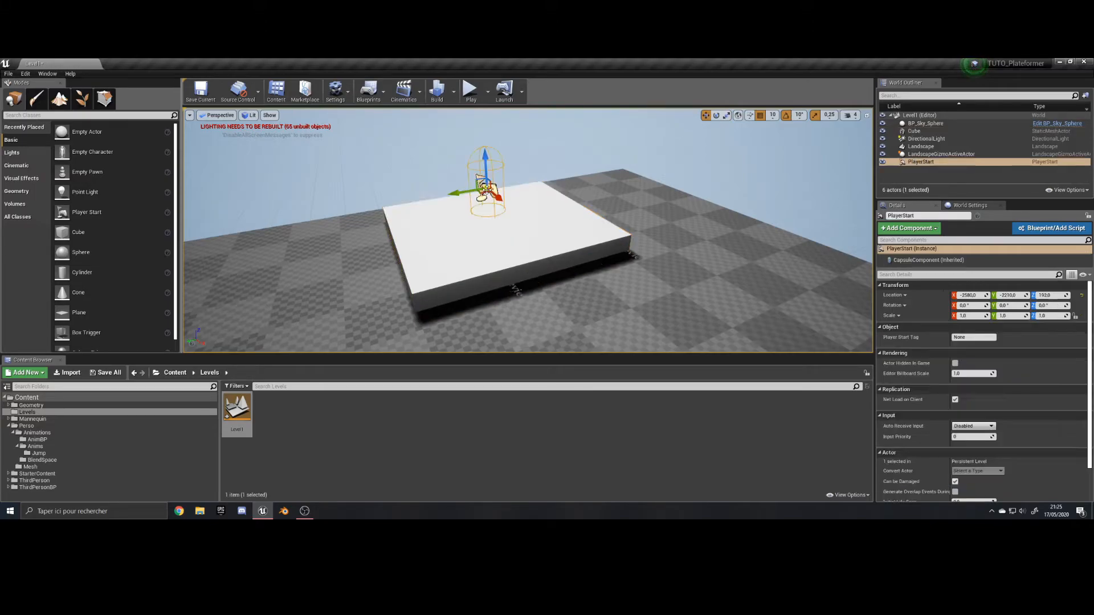
{"action": "left_click_drag", "start_coordinate": [485, 152], "coordinate": [487, 145]}
{"action": "right_click_drag", "start_coordinate": [488, 180], "coordinate": [481, 198]}
{"action": "scroll", "coordinate": [478, 203], "scroll_direction": "up", "scroll_amount": 6}
{"action": "scroll", "coordinate": [481, 197], "scroll_direction": "down", "scroll_amount": 5}
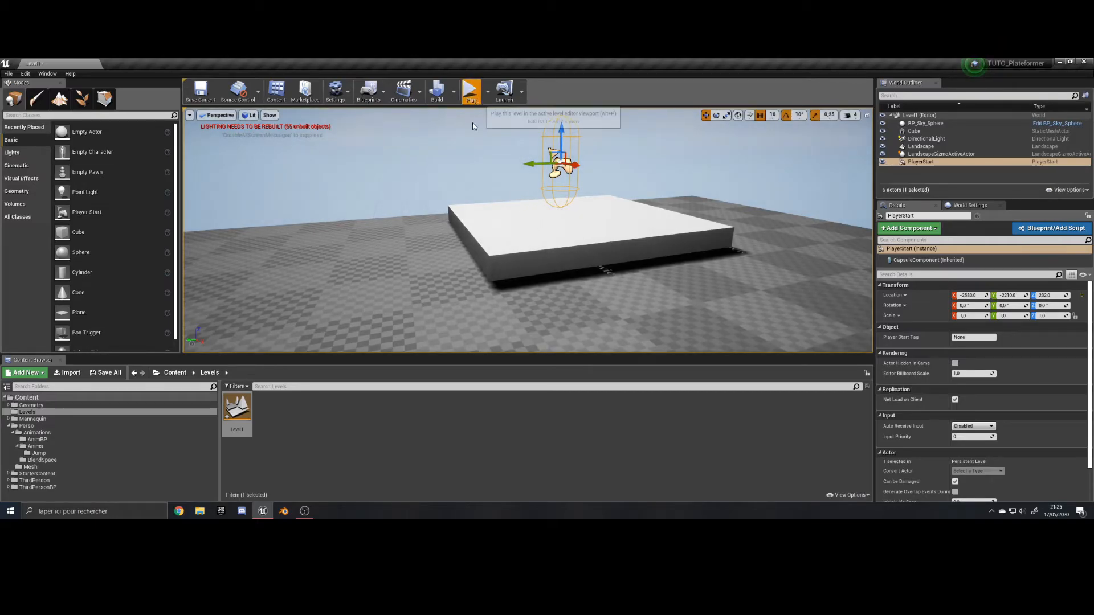
{"action": "left_click", "coordinate": [470, 90]}
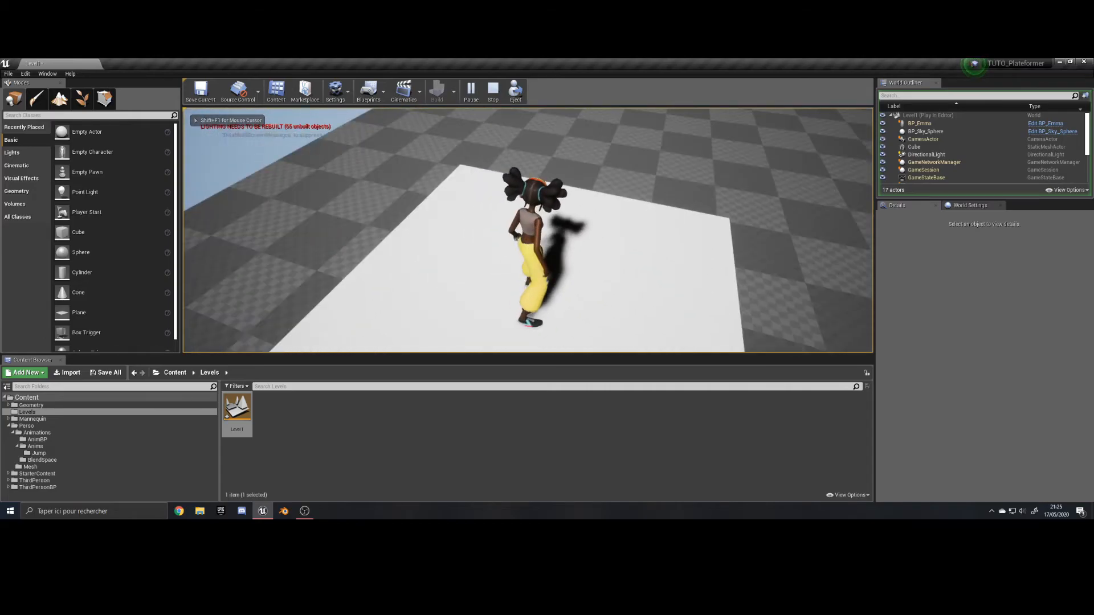
{"action": "key", "text": "Escape"}
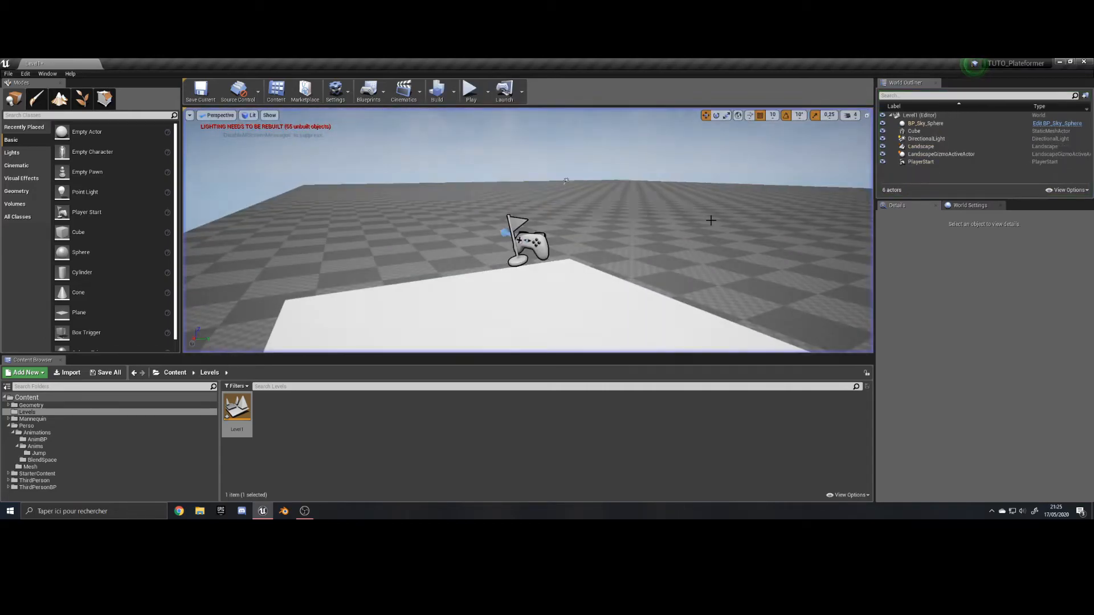
Duplicate the platform and move the copy farther along the landscape in X, raised to Z 250.
{"action": "right_click_drag", "start_coordinate": [565, 232], "coordinate": [502, 256]}
{"action": "scroll", "coordinate": [573, 249], "scroll_direction": "down", "scroll_amount": 8}
{"action": "left_click", "coordinate": [574, 256]}
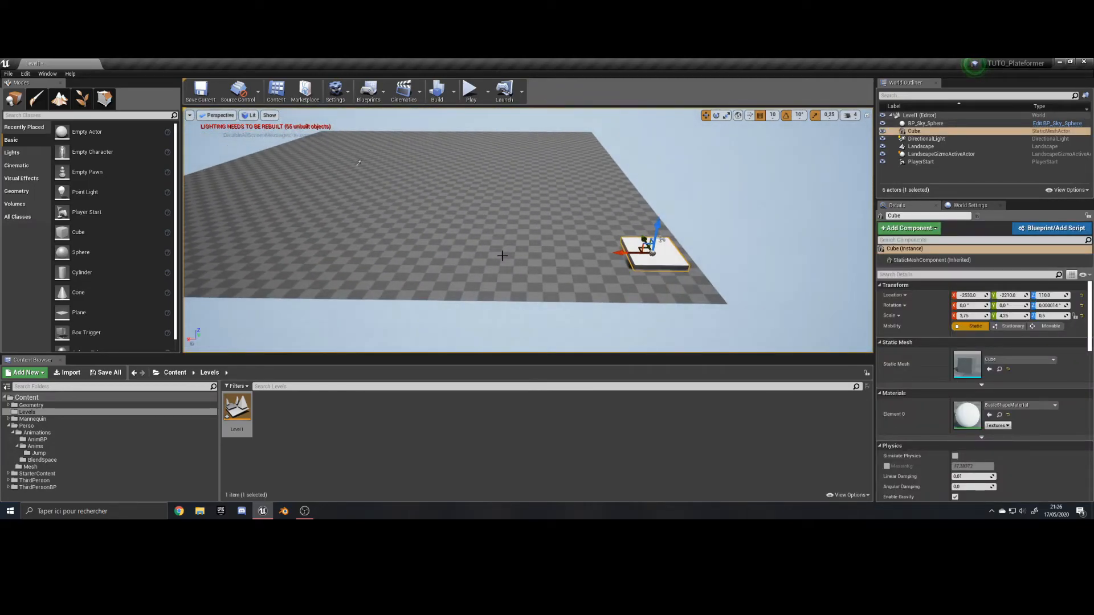
{"action": "key", "text": "ctrl+w"}
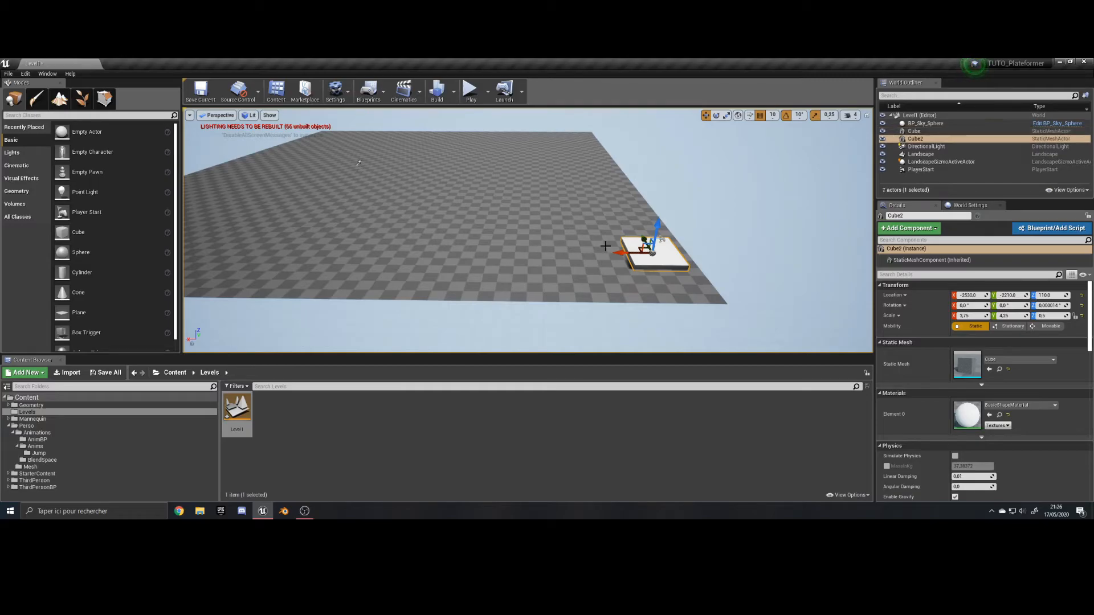
{"action": "left_click_drag", "start_coordinate": [631, 253], "coordinate": [505, 256]}
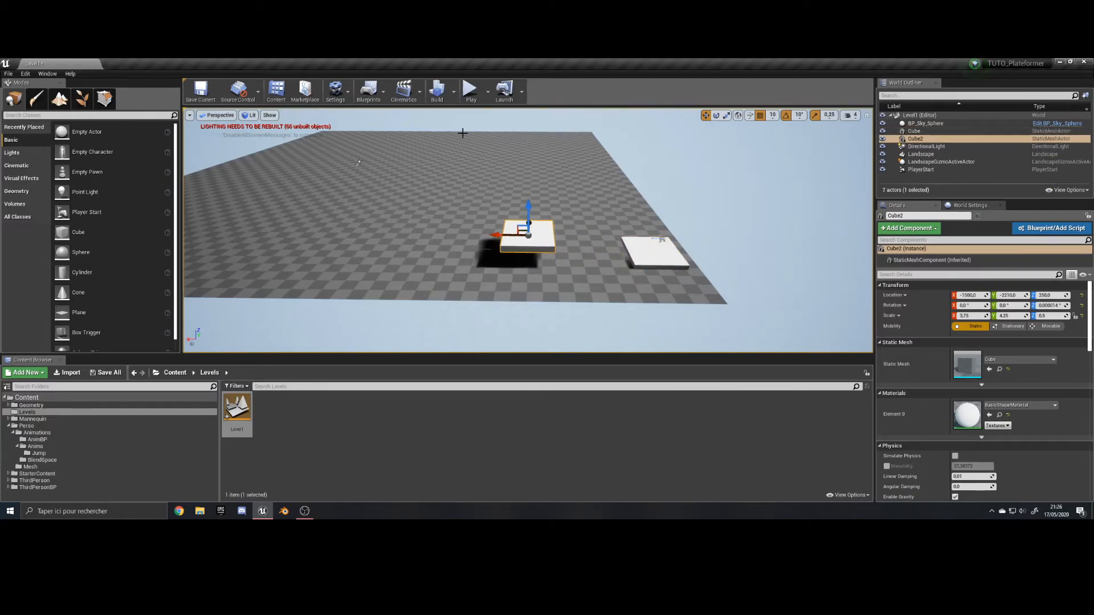
Play-test the level, jump back and forth between the two platforms, and stop the session.
{"action": "left_click", "coordinate": [471, 91]}
{"action": "key", "text": "w"}
{"action": "key", "text": "space"}
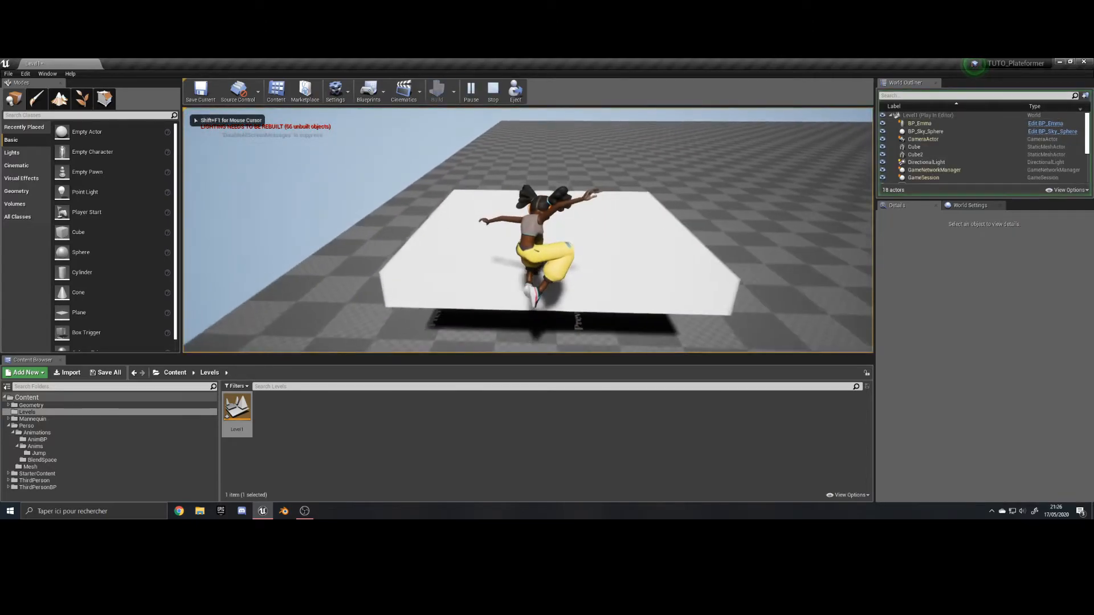
{"action": "key", "text": "space"}
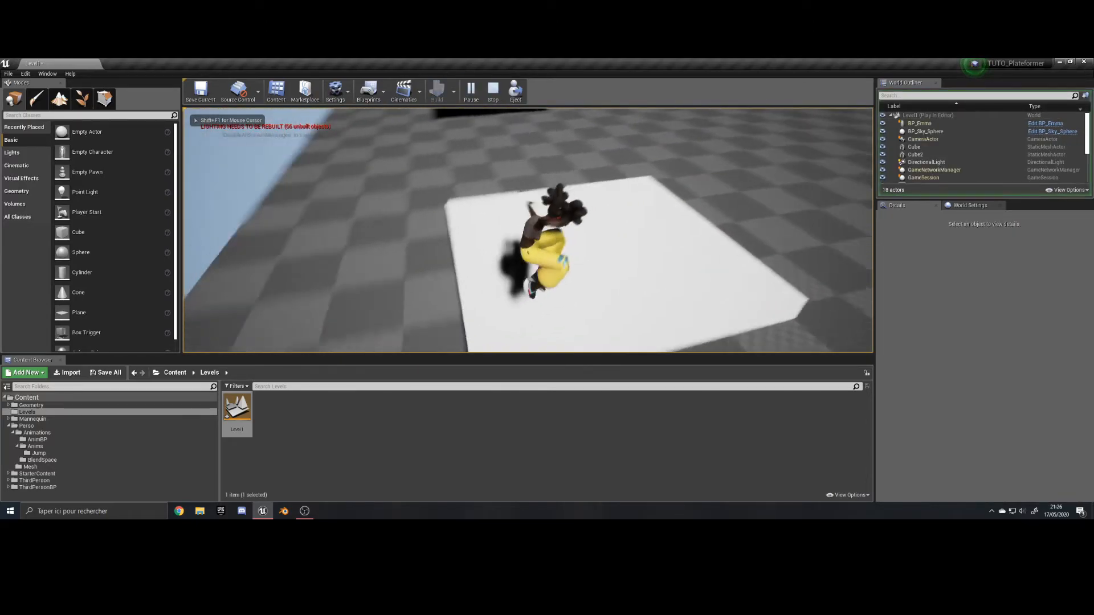
{"action": "key", "text": "w"}
{"action": "key", "text": "space"}
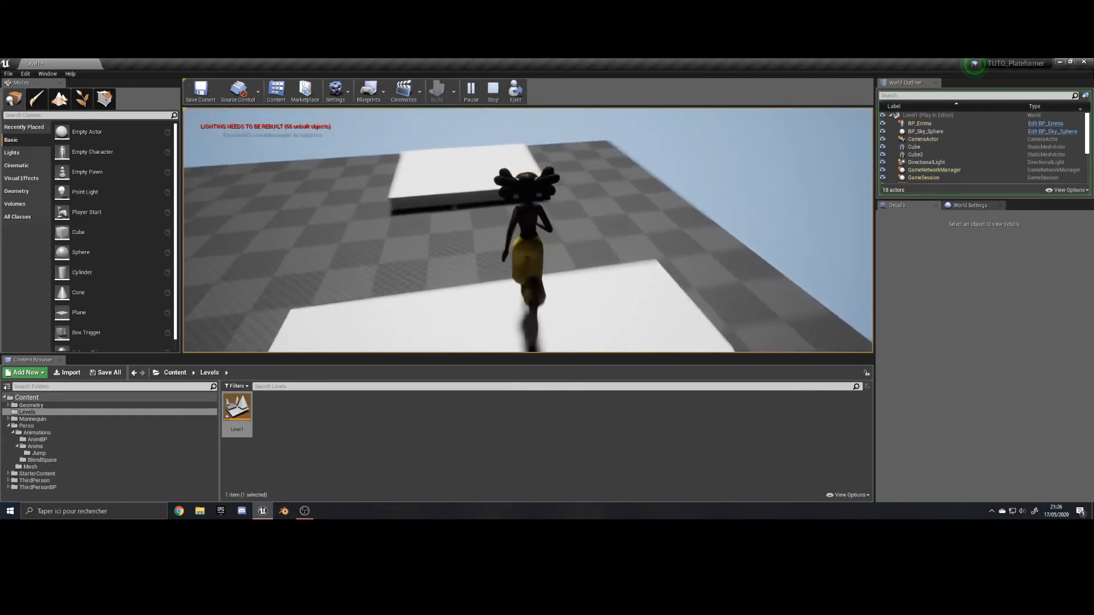
{"action": "key", "text": "Escape"}
Move the second platform farther from the starting platform to widen the gap.
{"action": "right_click_drag", "start_coordinate": [335, 230], "coordinate": [273, 235]}
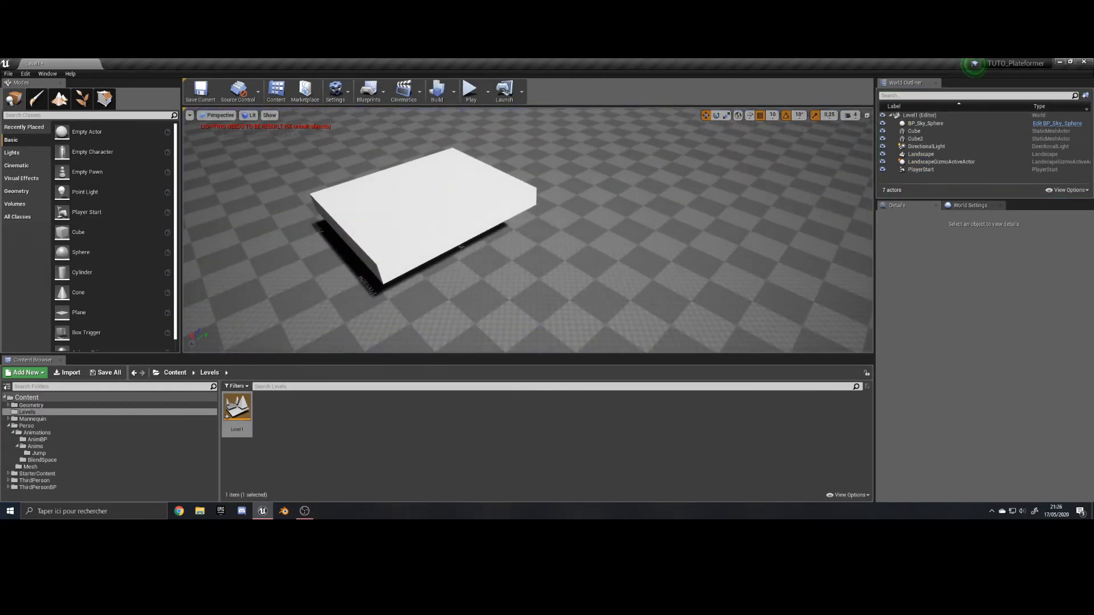
{"action": "left_click", "coordinate": [446, 190]}
{"action": "right_click_drag", "start_coordinate": [446, 189], "coordinate": [430, 183]}
{"action": "left_click_drag", "start_coordinate": [445, 185], "coordinate": [452, 233]}
Play-test the widened gap by jumping back and forth between the two platforms, and stop the session.
{"action": "left_click", "coordinate": [470, 90]}
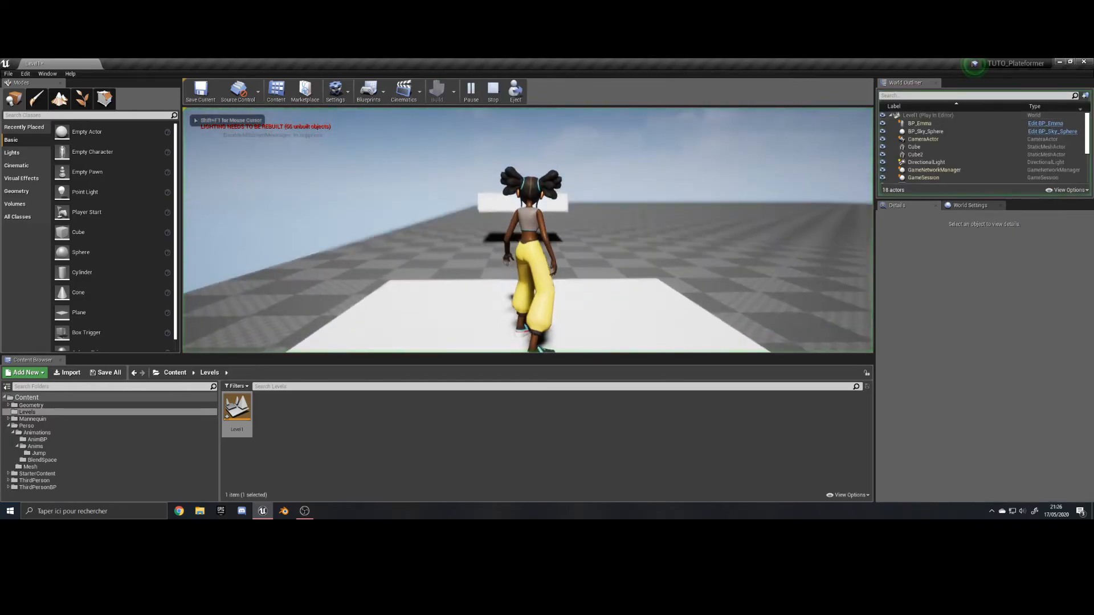
{"action": "key", "text": "space"}
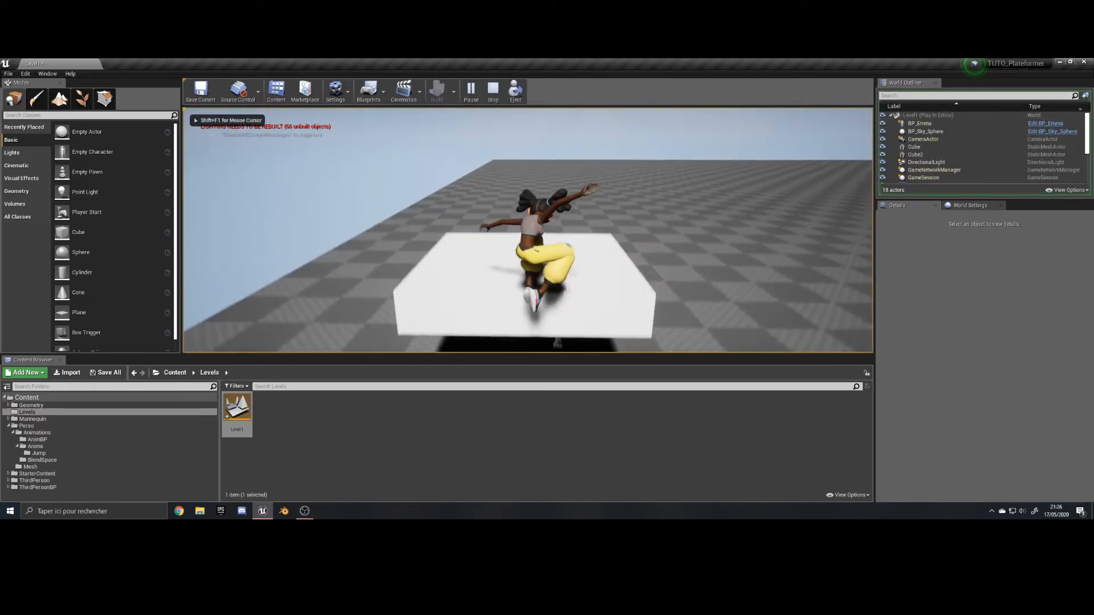
{"action": "key", "text": "space"}
{"action": "key", "text": "space"}
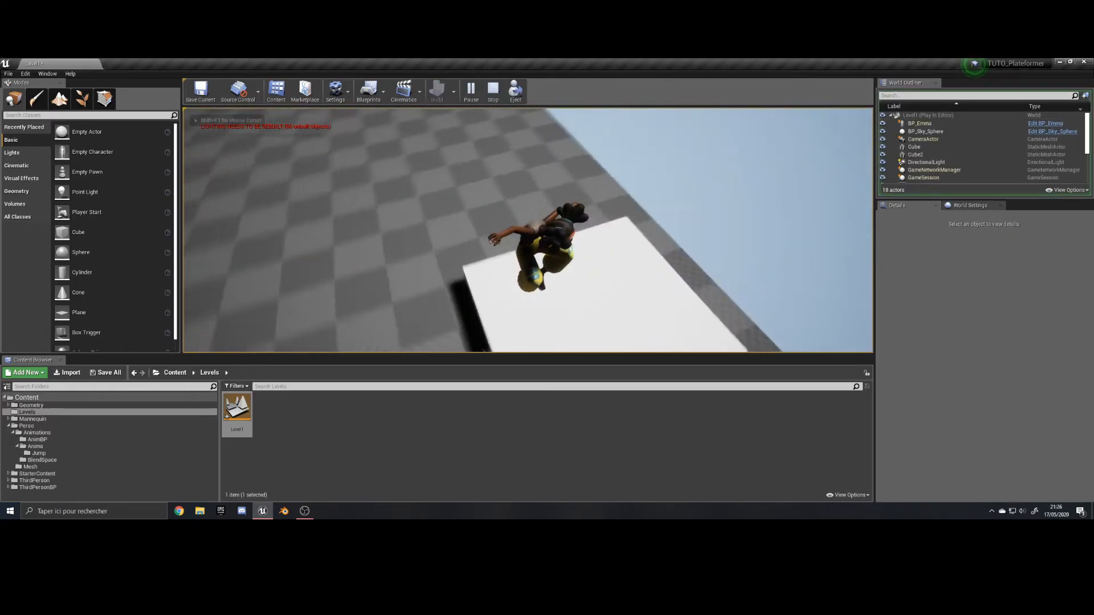
{"action": "key", "text": "space"}
{"action": "key", "text": "space"}
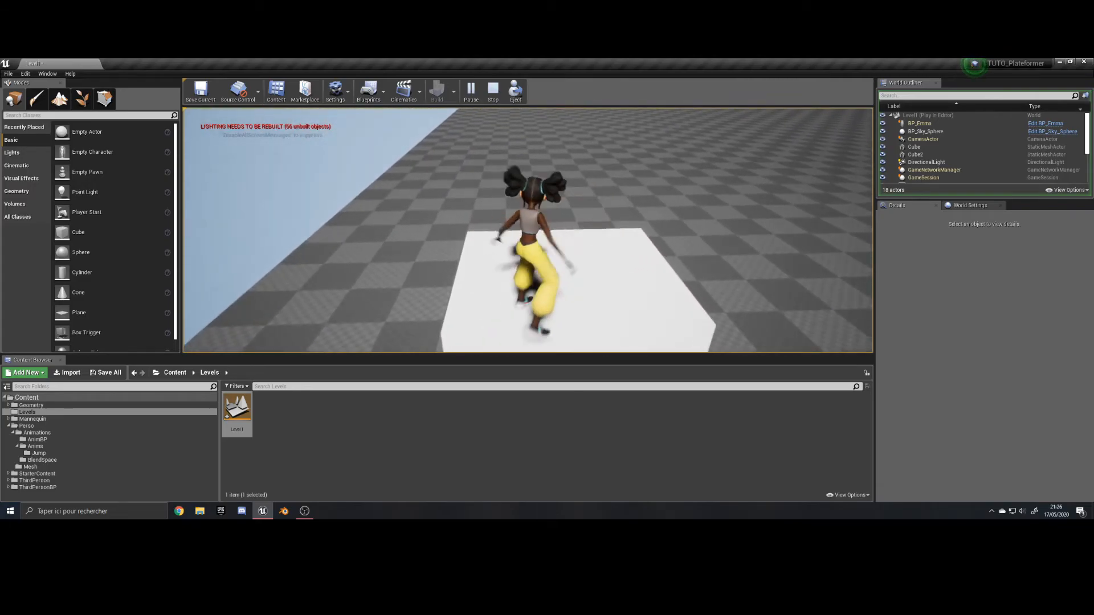
{"action": "key", "text": "s"}
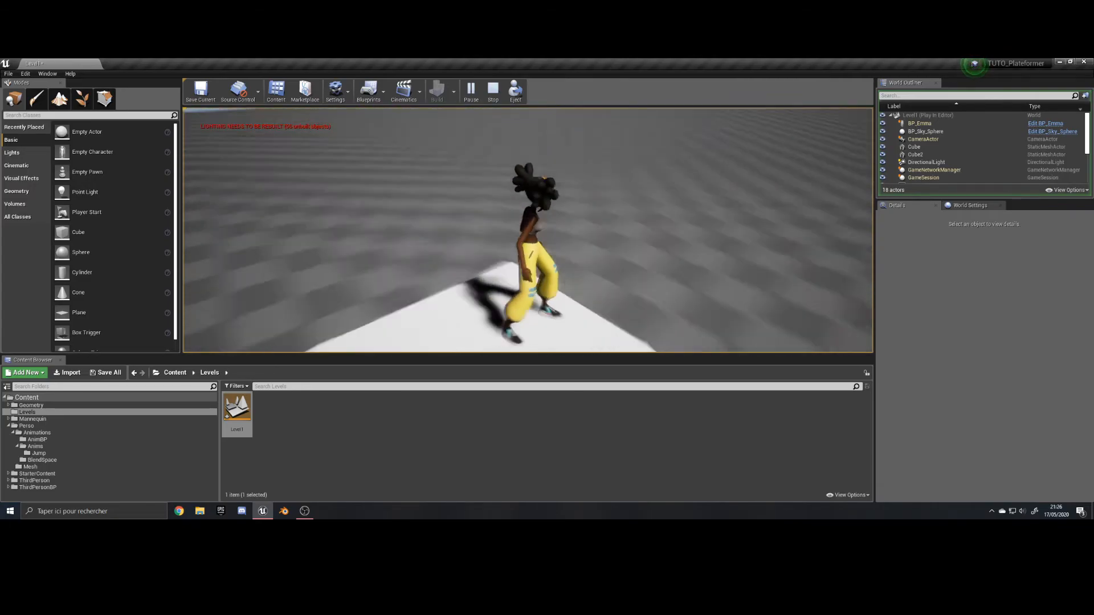
{"action": "key", "text": "z"}
{"action": "key", "text": "space"}
{"action": "key", "text": "s"}
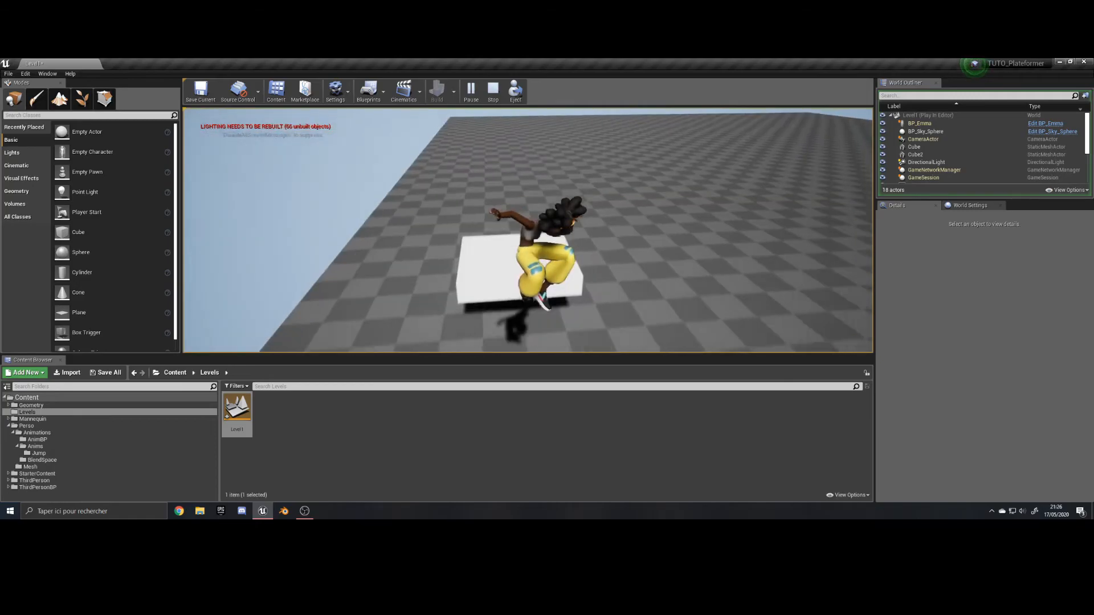
{"action": "key", "text": "z"}
{"action": "key", "text": "space"}
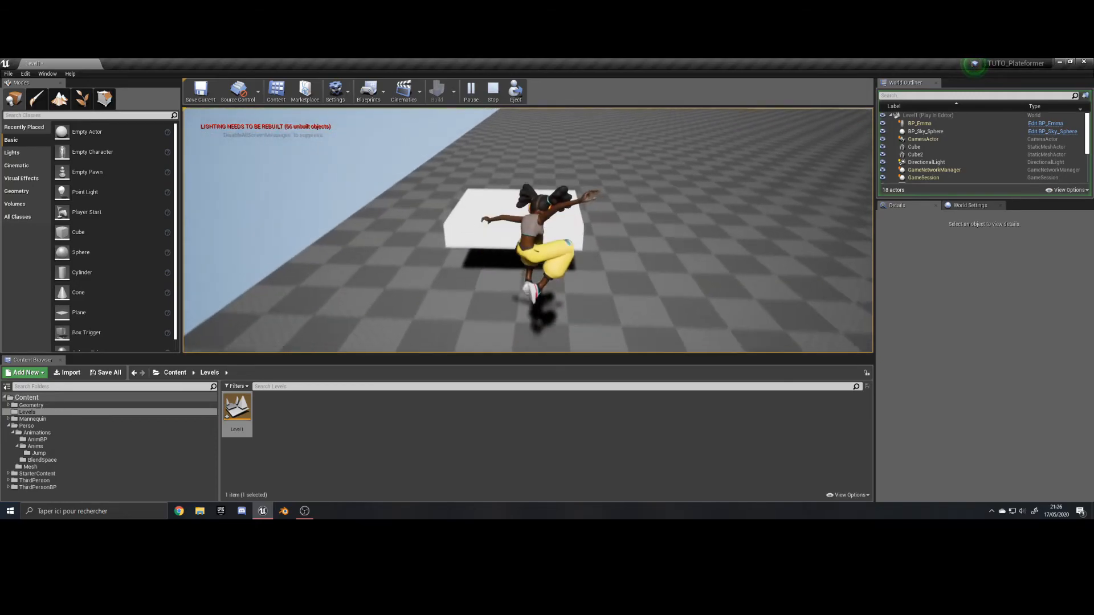
{"action": "key", "text": "Escape"}
Duplicate the second platform into four more copies spaced along the landscape at varied heights, with the last one raised to Z 770.
{"action": "right_click_drag", "start_coordinate": [594, 307], "coordinate": [484, 223]}
{"action": "right_click_drag", "start_coordinate": [574, 246], "coordinate": [429, 173]}
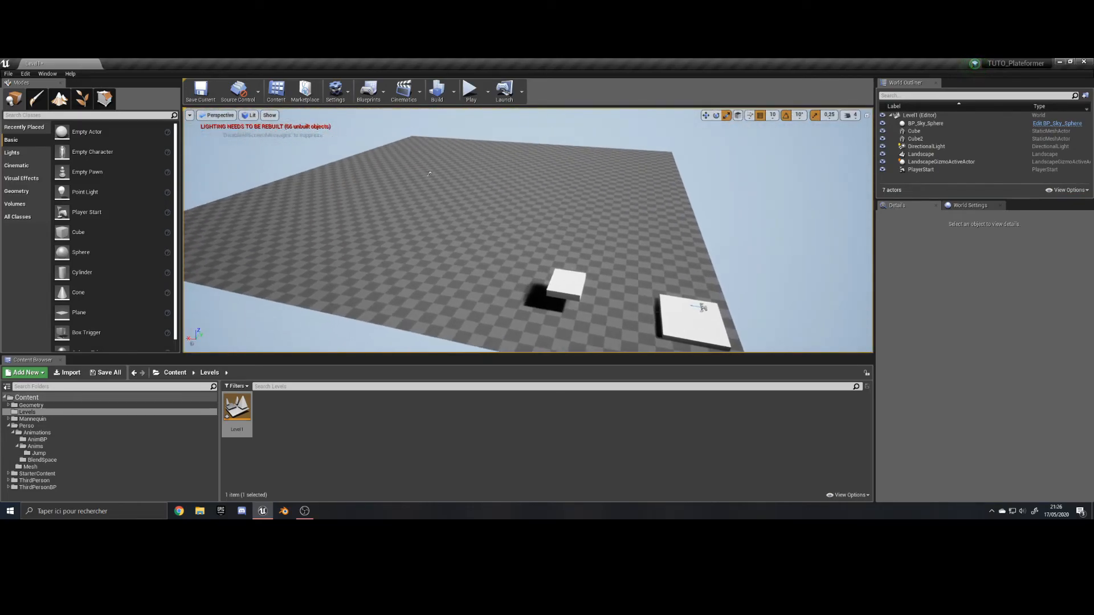
{"action": "left_click", "coordinate": [566, 282]}
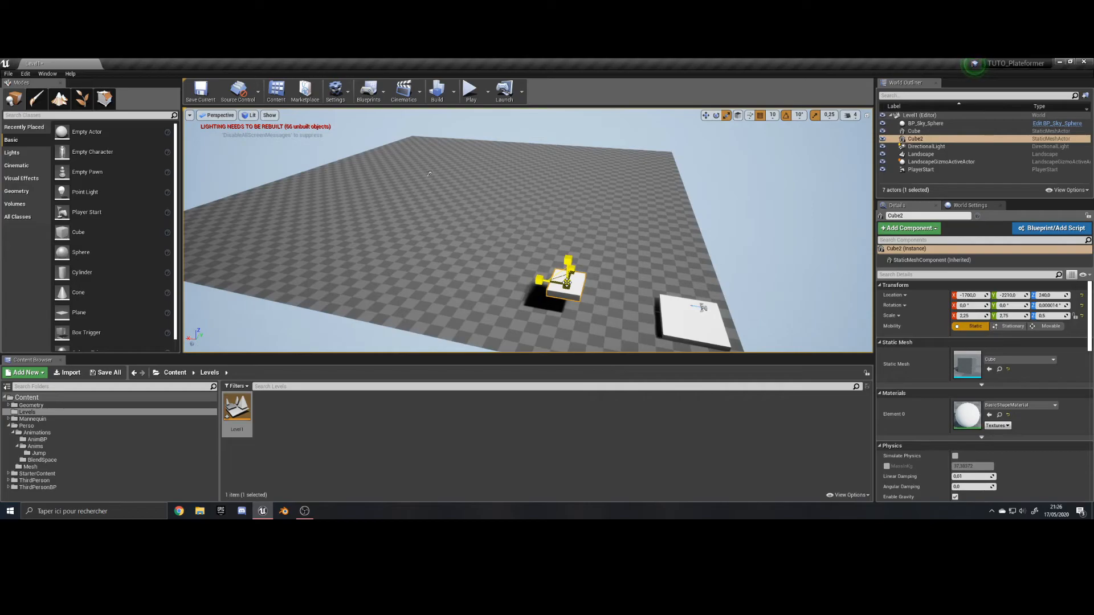
{"action": "key", "text": "w"}
{"action": "left_click_drag", "start_coordinate": [539, 280], "coordinate": [538, 280], "text": "alt"}
{"action": "left_click_drag", "start_coordinate": [461, 251], "coordinate": [393, 219], "text": "alt"}
{"action": "right_click_drag", "start_coordinate": [393, 220], "coordinate": [502, 194]}
{"action": "left_click_drag", "start_coordinate": [514, 166], "coordinate": [456, 142], "text": "alt"}
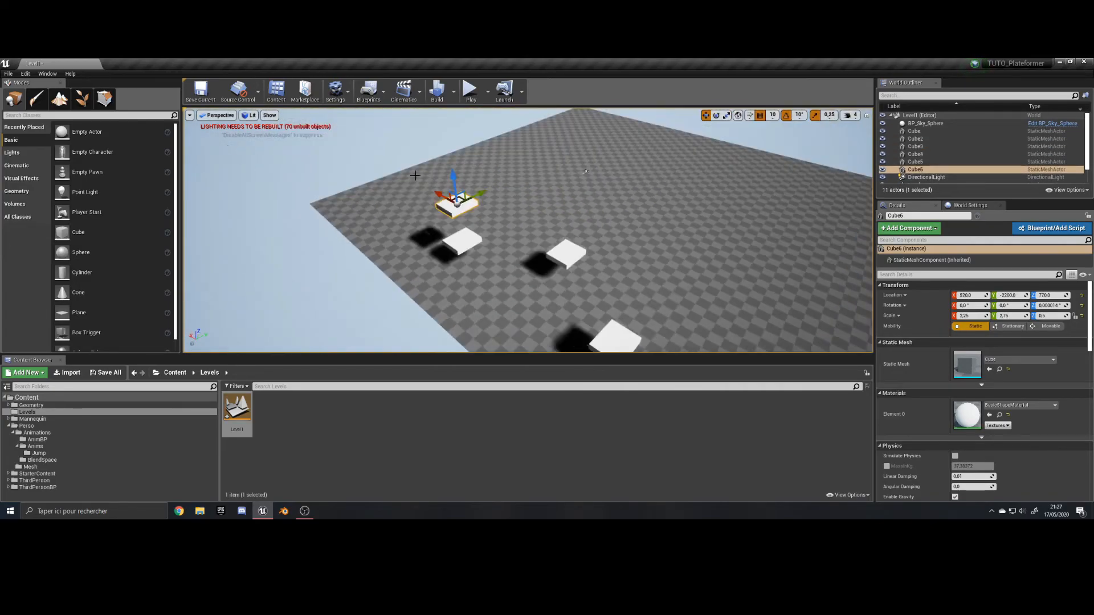
Play-test the jumps along the new row of platforms and stop the session.
{"action": "left_click", "coordinate": [471, 89]}
{"action": "key", "text": "Escape"}
{"action": "right_click_drag", "start_coordinate": [574, 239], "coordinate": [530, 188]}
{"action": "left_click", "coordinate": [530, 177]}
{"action": "left_click", "coordinate": [471, 89]}
{"action": "key", "text": "space"}
{"action": "key", "text": "space"}
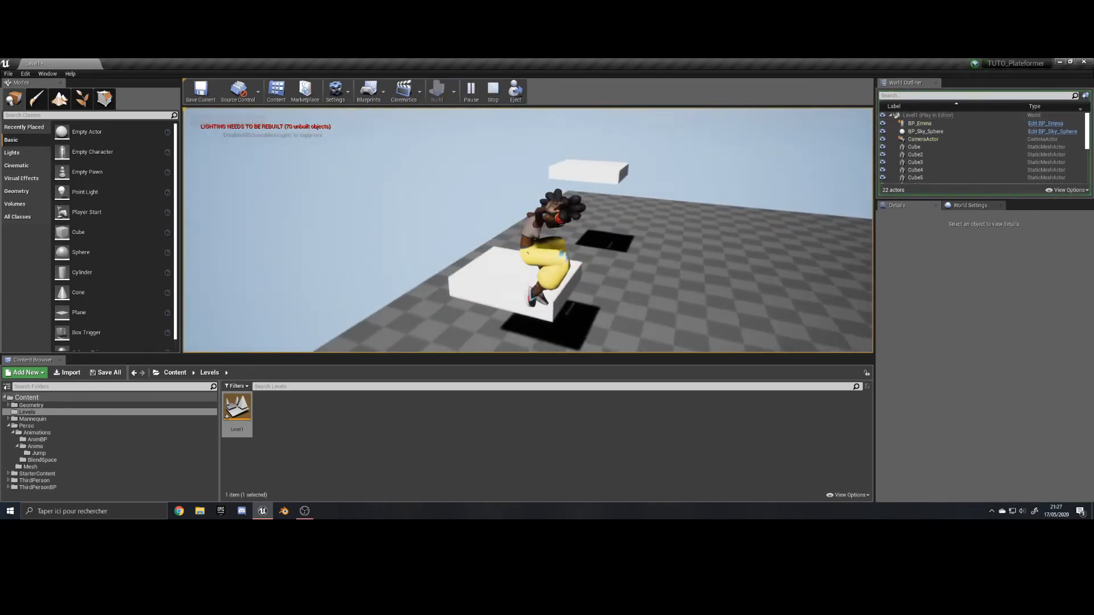
{"action": "key", "text": "Escape"}
Continue the course with three narrow platform copies at X scale 0.5, spaced out beyond the last wide platform.
{"action": "left_click", "coordinate": [507, 245]}
{"action": "left_click_drag", "start_coordinate": [515, 229], "coordinate": [559, 171], "text": "alt"}
{"action": "key", "text": "w"}
{"action": "right_click_drag", "start_coordinate": [551, 167], "coordinate": [547, 239]}
{"action": "left_click_drag", "start_coordinate": [529, 265], "coordinate": [521, 247], "text": "alt"}
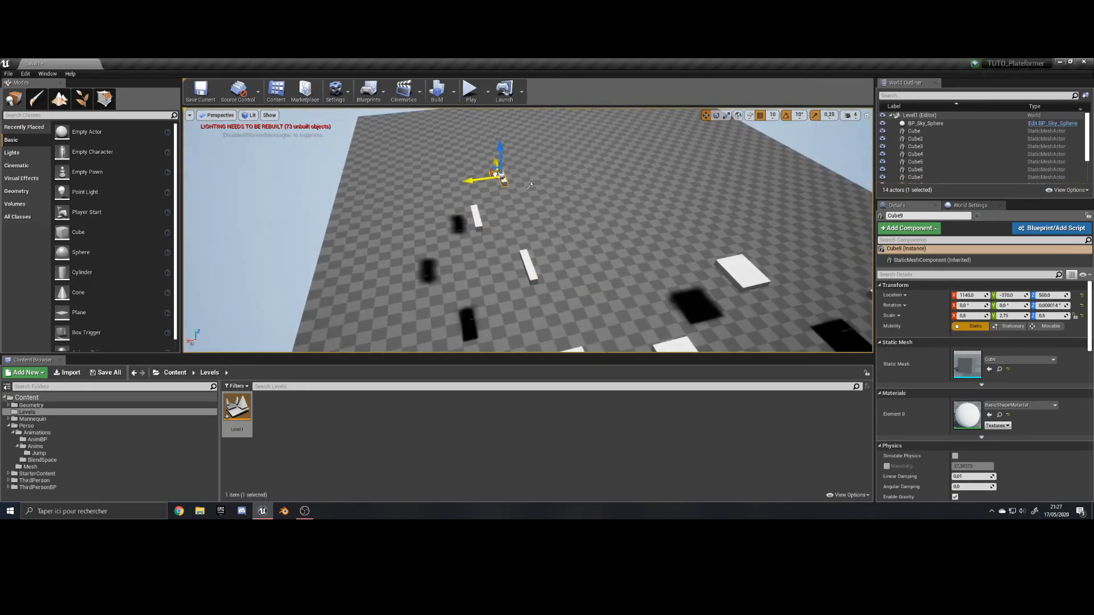
{"action": "right_click_drag", "start_coordinate": [495, 174], "coordinate": [570, 182]}
Duplicate the large starting platform and place the copy at the end of the narrow platforms, at X 1320, Y 530, Z 590.
{"action": "left_click", "coordinate": [704, 161]}
{"action": "left_click_drag", "start_coordinate": [697, 158], "coordinate": [268, 246], "text": "alt"}
{"action": "left_click_drag", "start_coordinate": [259, 228], "coordinate": [220, 182]}
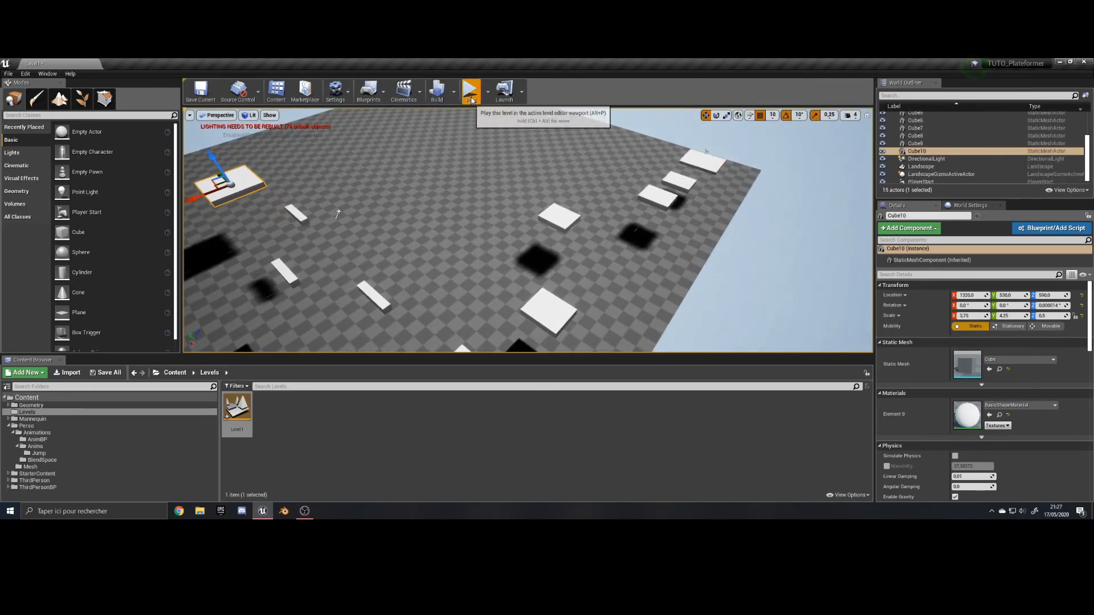
Play-test the narrow platforms leading to the final large platform and stop the session.
{"action": "left_click", "coordinate": [470, 91]}
{"action": "key", "text": "w"}
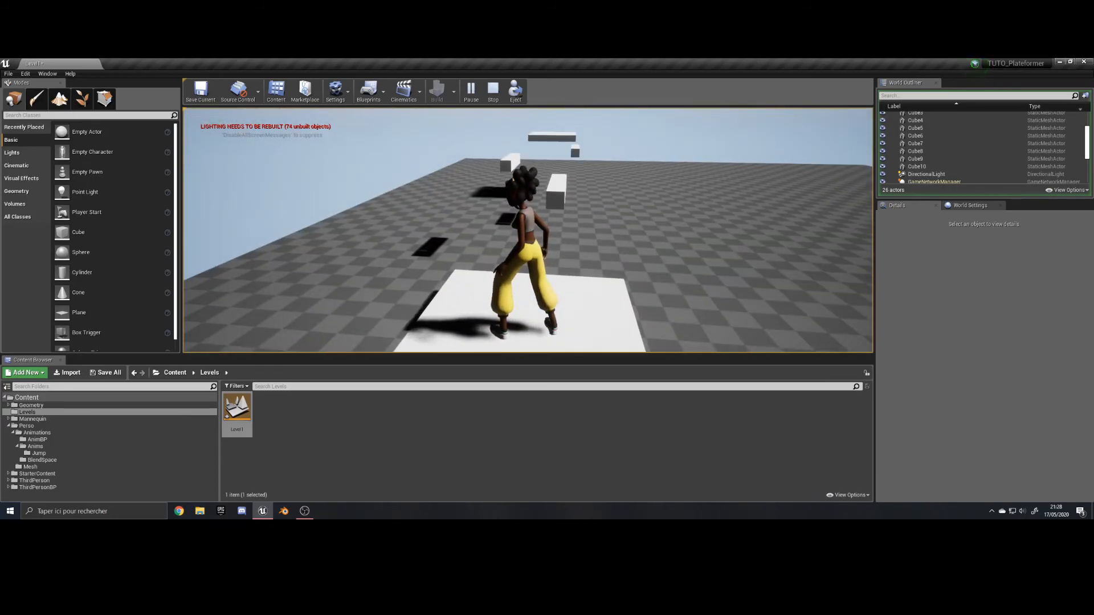
{"action": "key", "text": "Escape"}
Review the whole course from a distance, checking the final large platform and the starting platform.
{"action": "left_click", "coordinate": [495, 282]}
{"action": "right_click_drag", "start_coordinate": [515, 209], "coordinate": [478, 177]}
{"action": "key", "text": "s"}
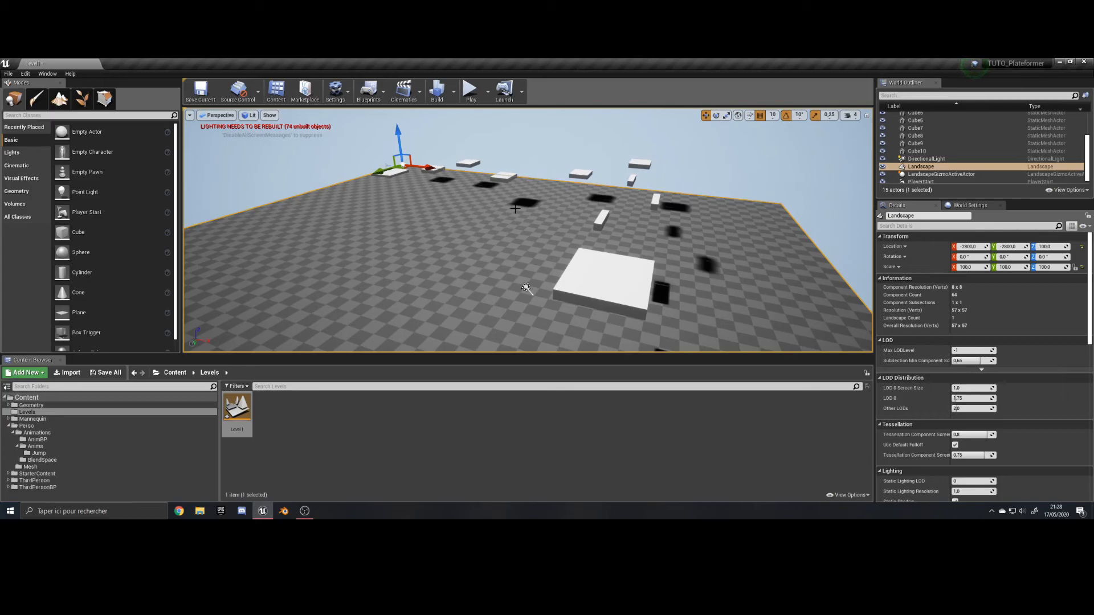
{"action": "mouse_move", "coordinate": [604, 274]}
{"action": "right_mouse_down"}
{"action": "mouse_move", "coordinate": [583, 282]}
{"action": "mouse_move", "coordinate": [618, 302]}
{"action": "mouse_move", "coordinate": [588, 288]}
{"action": "mouse_move", "coordinate": [588, 272]}
{"action": "right_mouse_up"}
{"action": "key", "text": "s"}
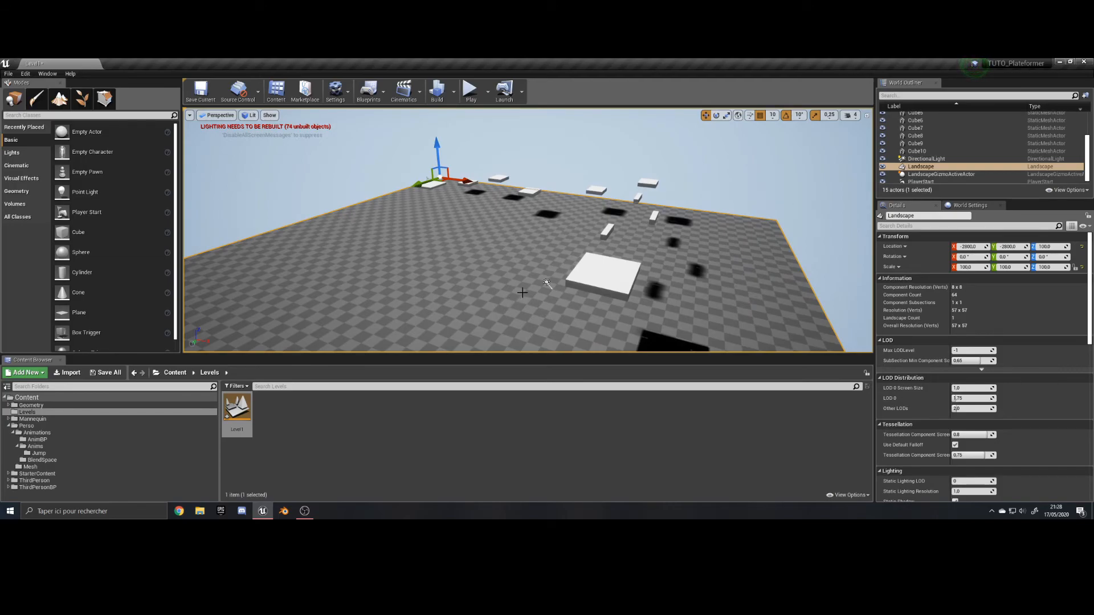
{"action": "left_click", "coordinate": [587, 277]}
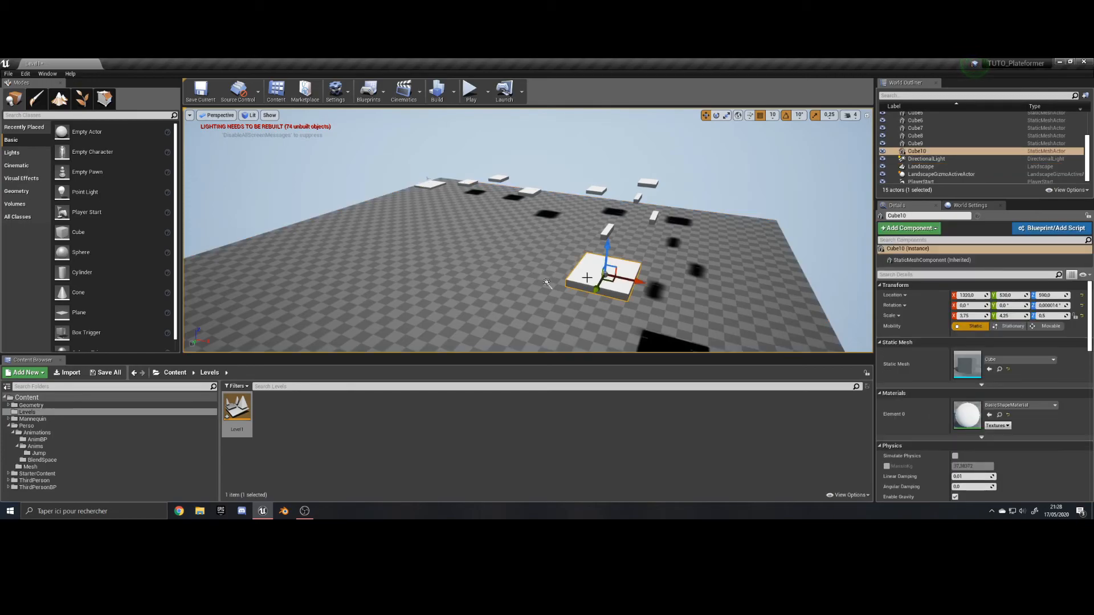
{"action": "left_click", "coordinate": [432, 184]}
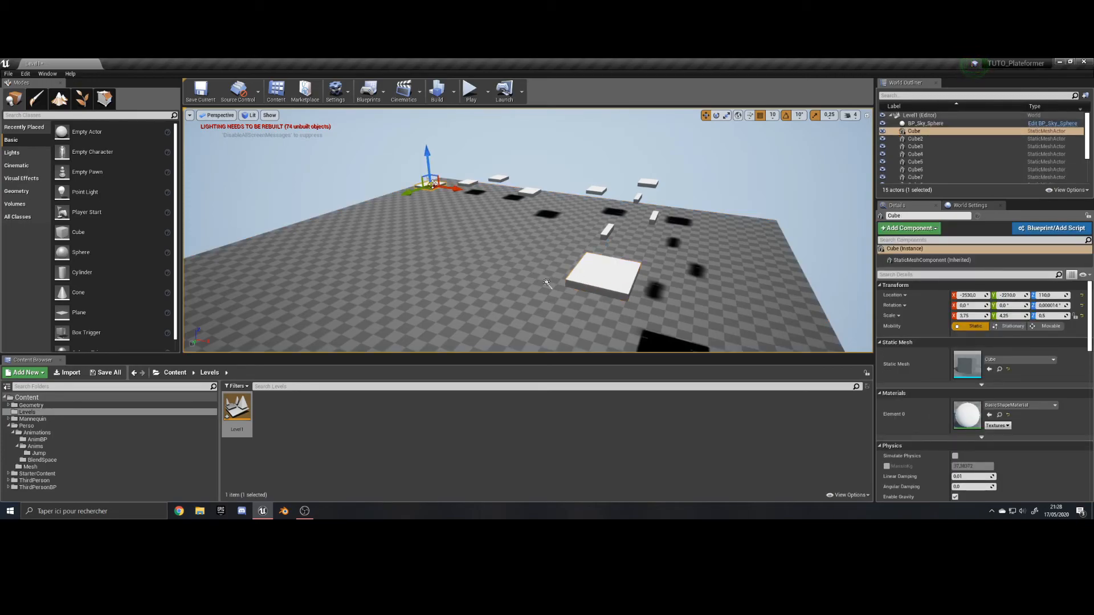